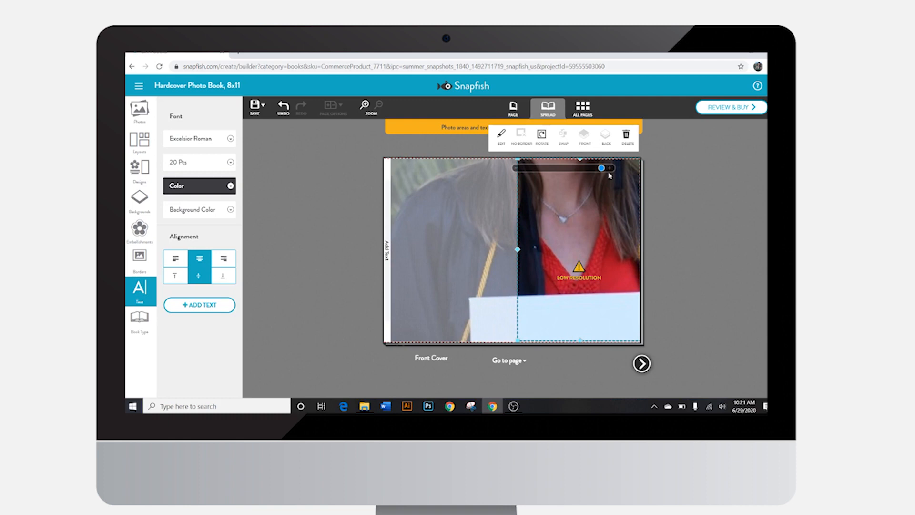
Step: Zoom the graduation photo on the front cover out to show the whole seated graduate and shift it slightly within its frame
left_click_drag(602, 168, 505, 174)
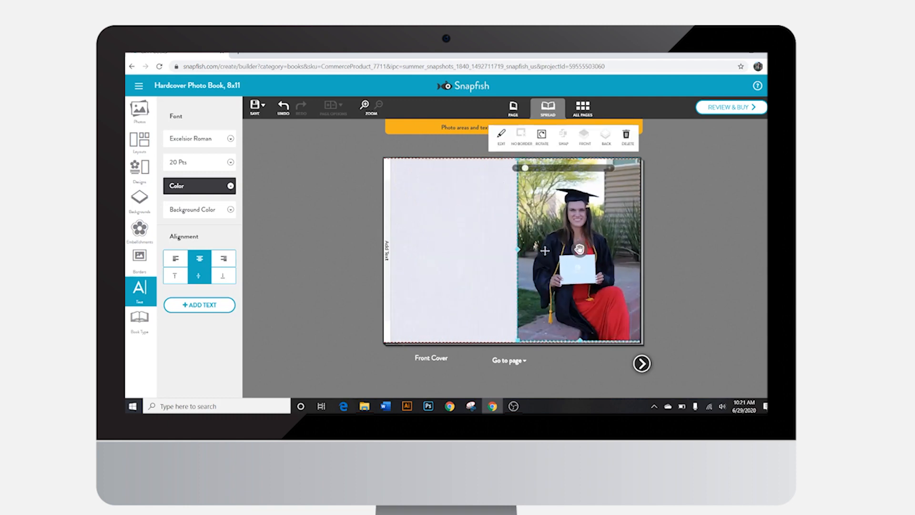
left_click_drag(518, 249, 518, 271)
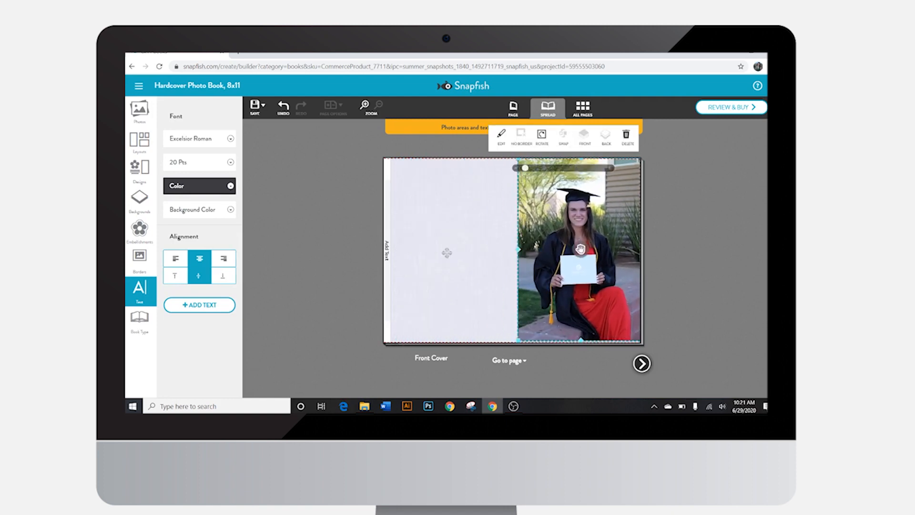
left_click(442, 221)
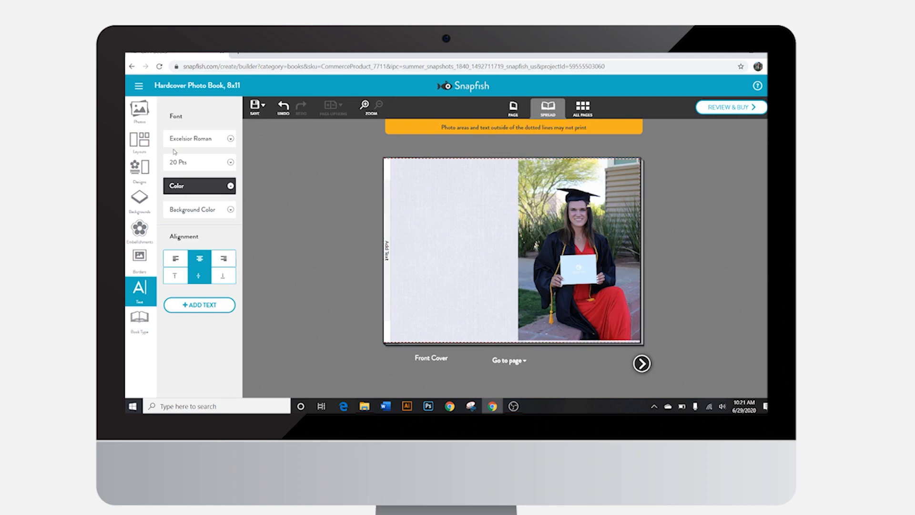
Step: Apply the full-photo Cover layout with three text boxes to the front cover and move the photo down to show the graduation cap
left_click(139, 142)
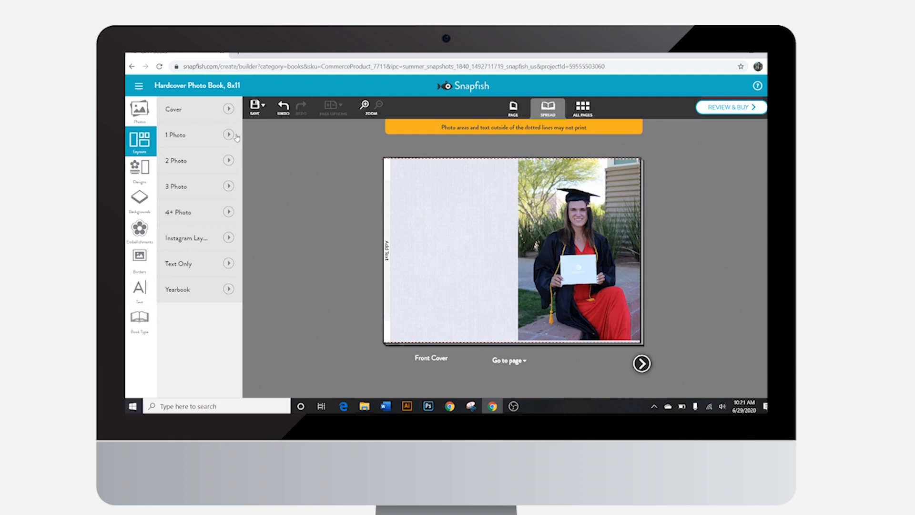
left_click(229, 110)
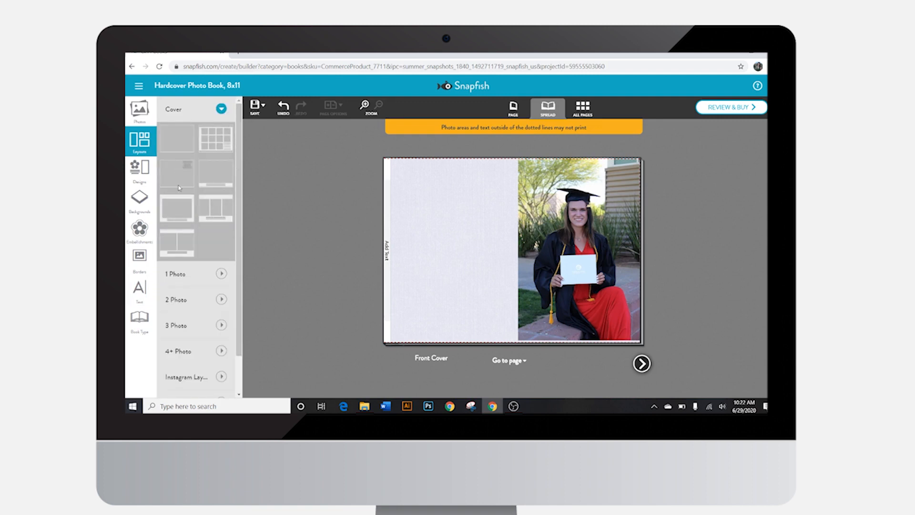
left_click_drag(182, 169, 494, 229)
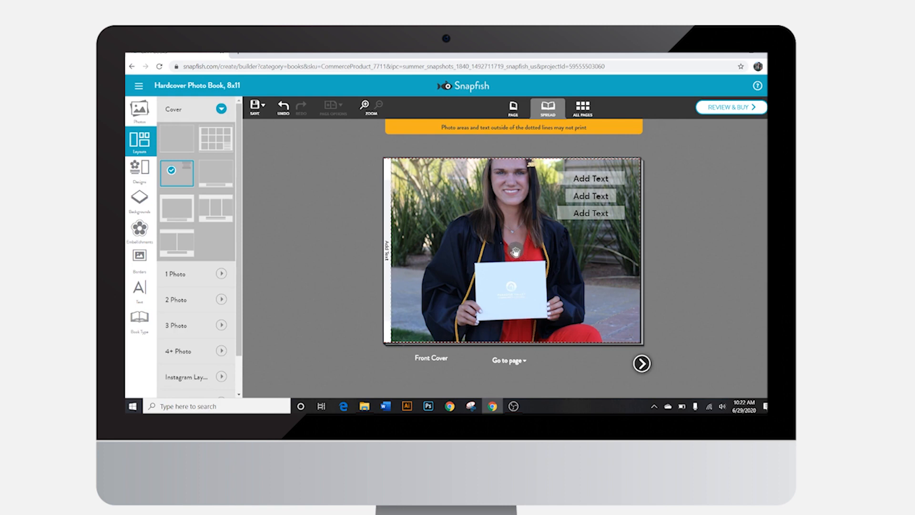
left_click_drag(515, 251, 511, 280)
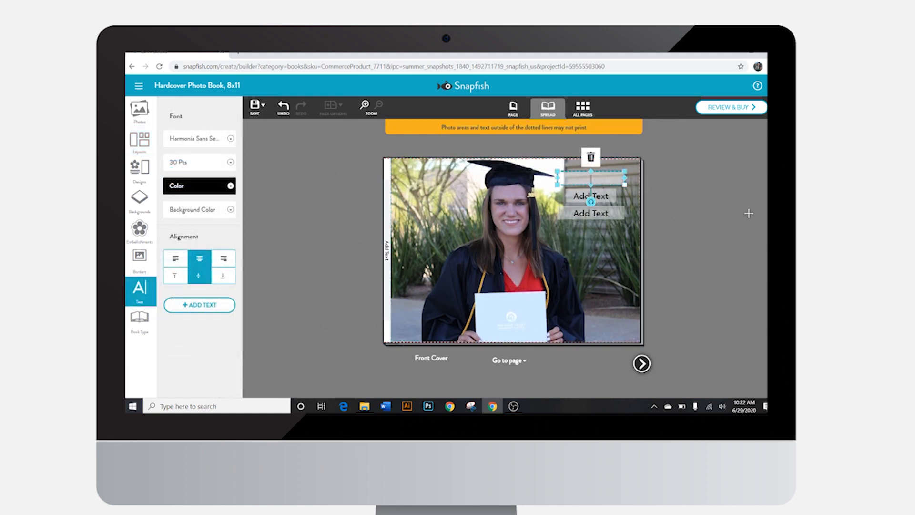
left_click(749, 213)
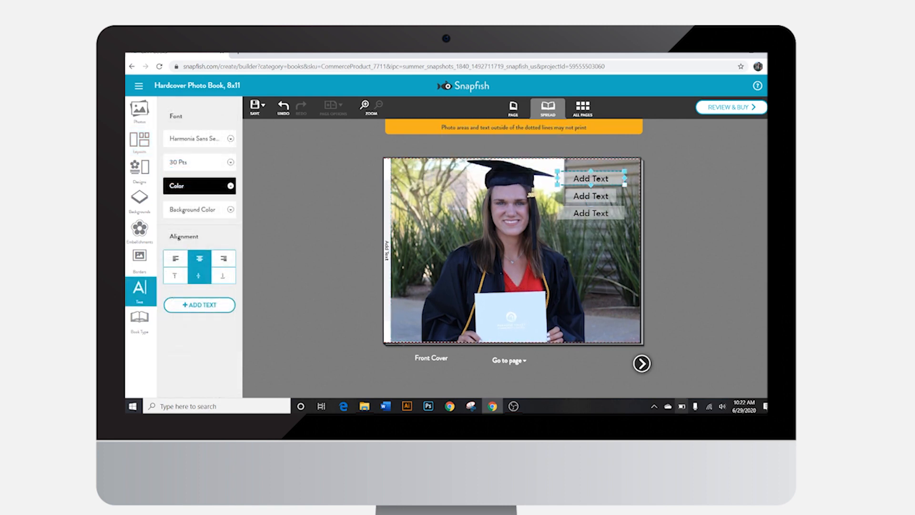
Step: Go to the first inside spread, show the photo collection and delete the full-page photo placeholder on page 1
left_click(642, 364)
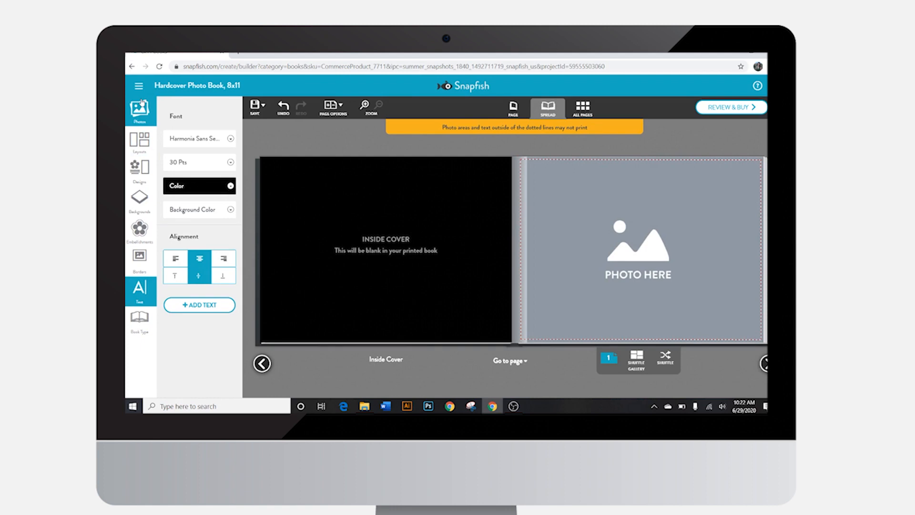
left_click(142, 101)
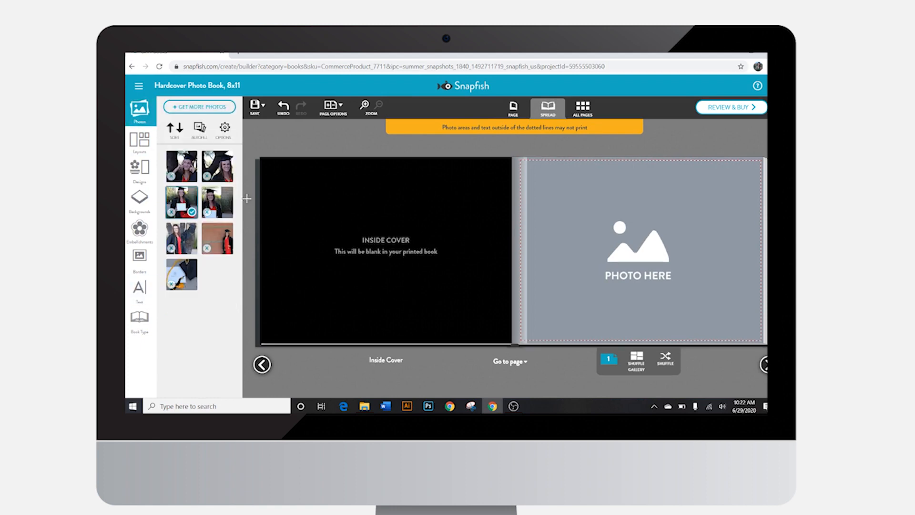
left_click(710, 204)
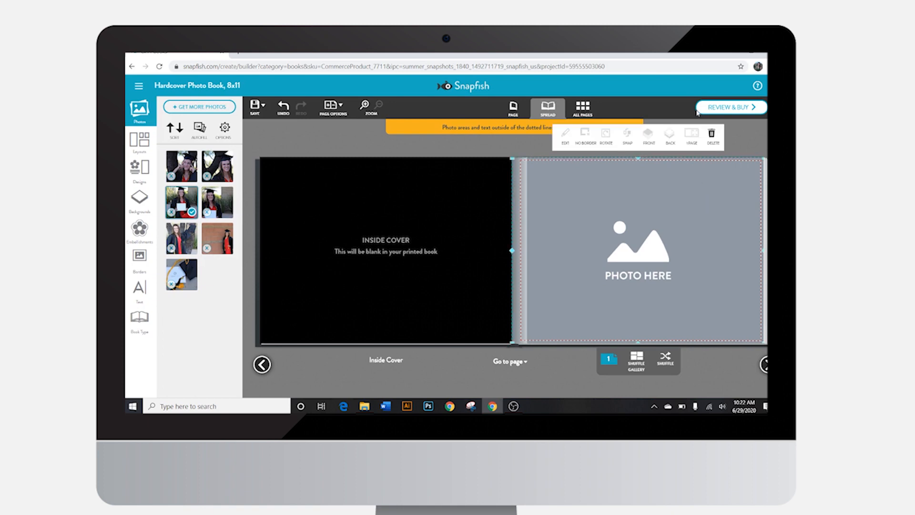
left_click(712, 134)
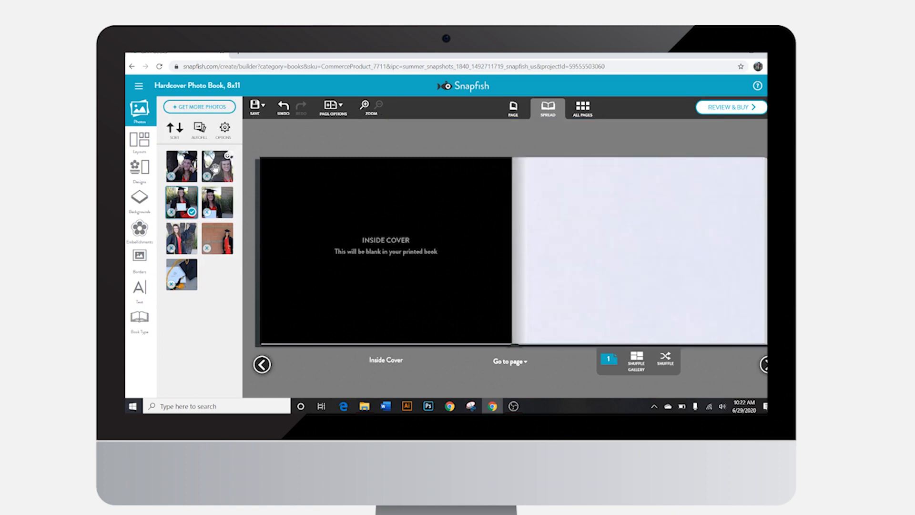
Step: Place the six remaining graduation photos from the collection freely across the blank page 1
left_click_drag(210, 164, 558, 190)
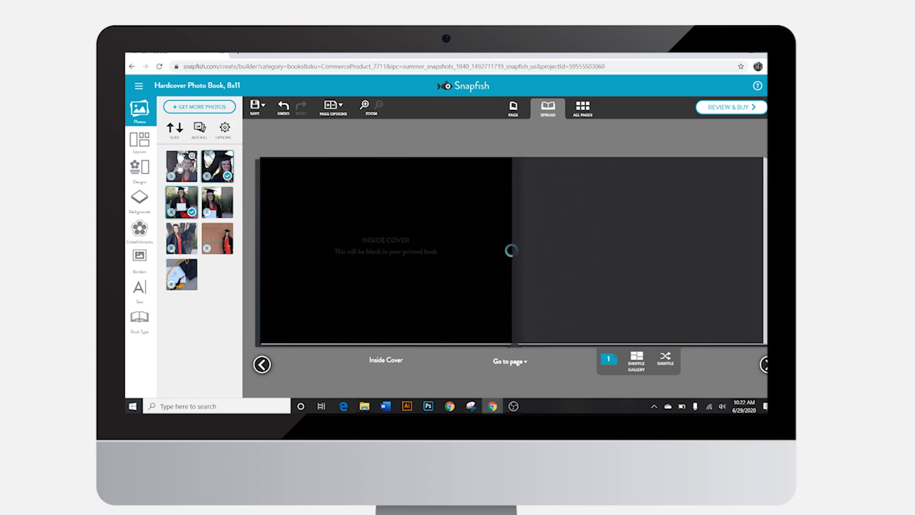
left_click_drag(180, 168, 662, 191)
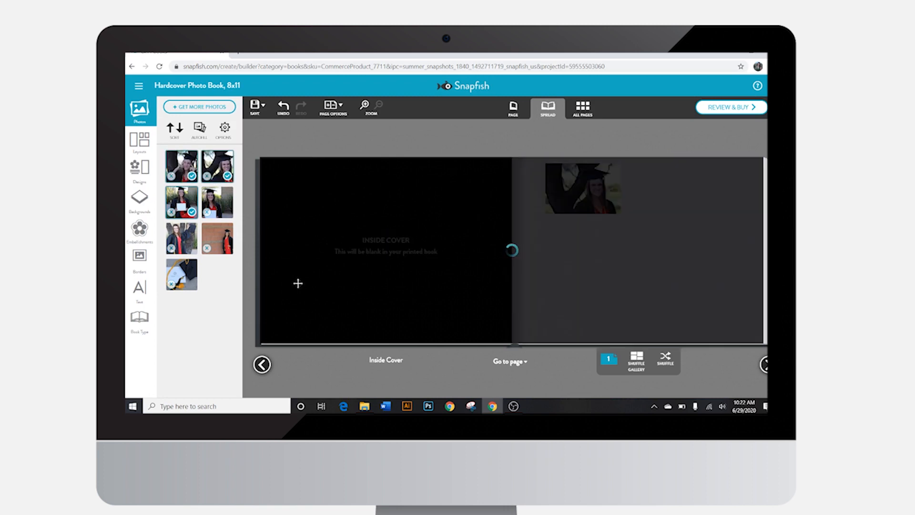
left_click_drag(217, 202, 548, 253)
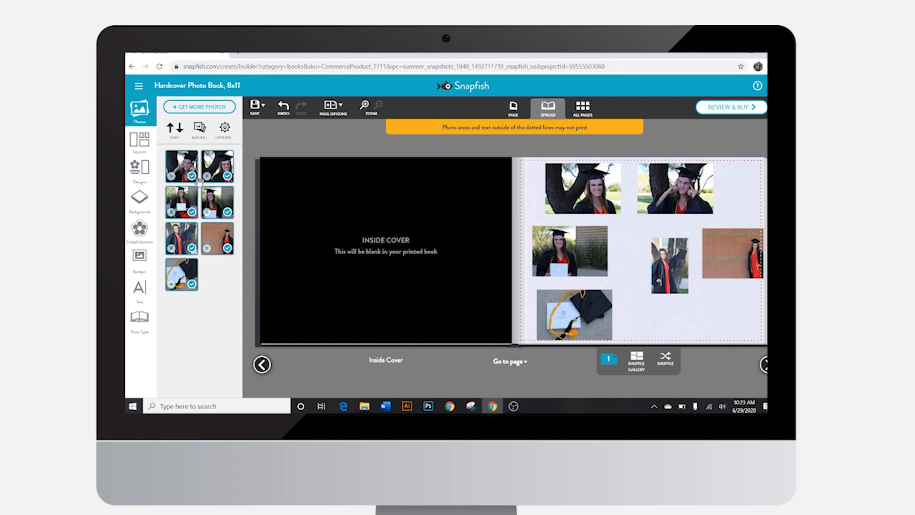
Step: Try the 4+ Photo layout with two rows of three equal photos on page 1 and undo it
left_click(140, 139)
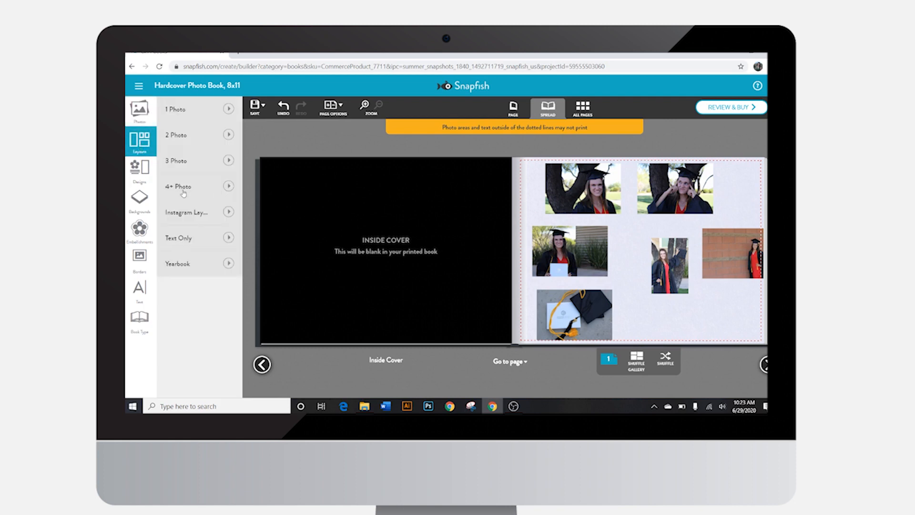
left_click(229, 187)
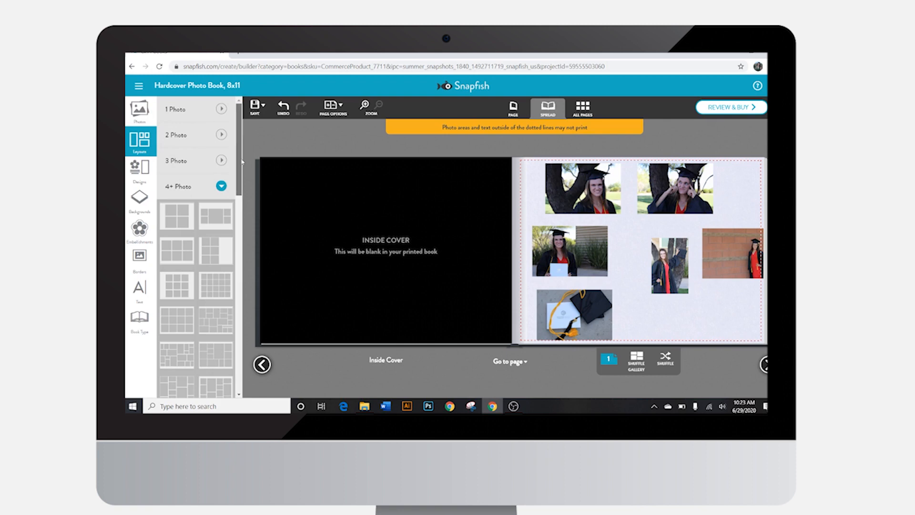
scroll(173, 208, "down", 1)
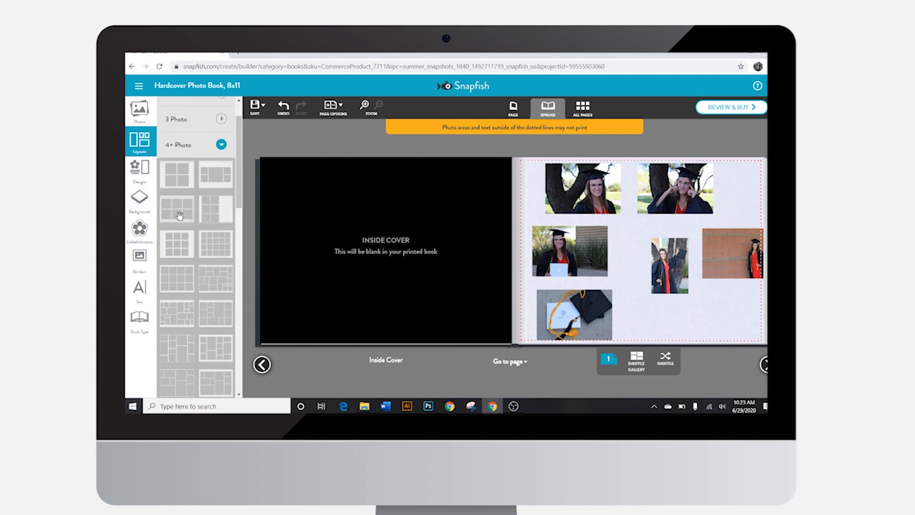
left_click_drag(284, 214, 634, 246)
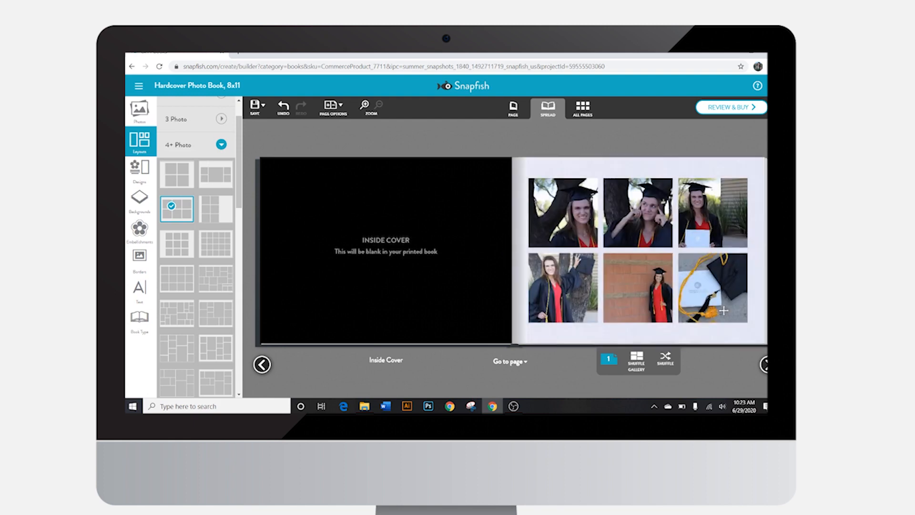
left_click(283, 108)
left_click(283, 109)
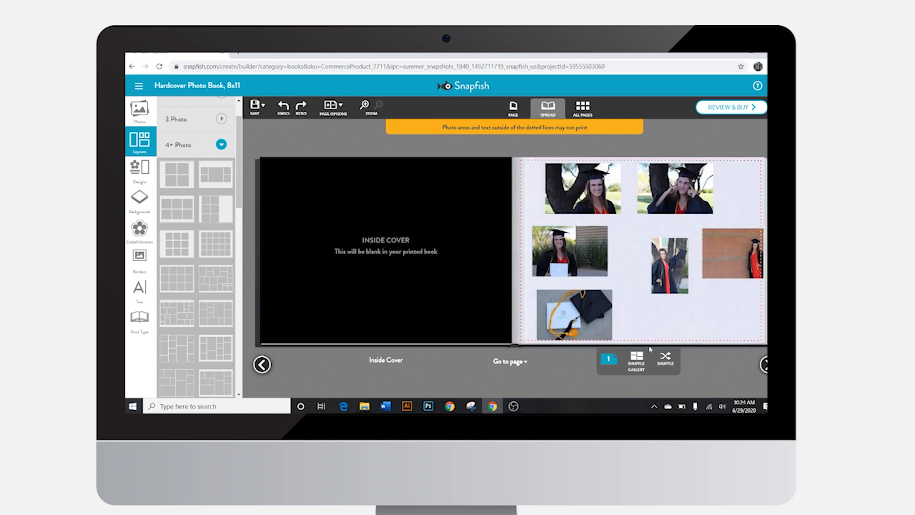
Step: Open the Shuffle Gallery for page 1 and preview several Grid arrangements of the photos
left_click(638, 363)
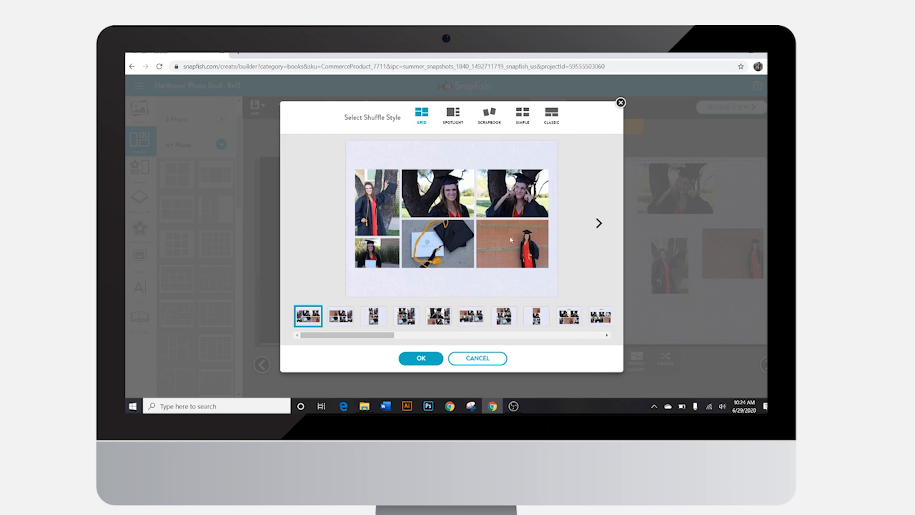
left_click(340, 323)
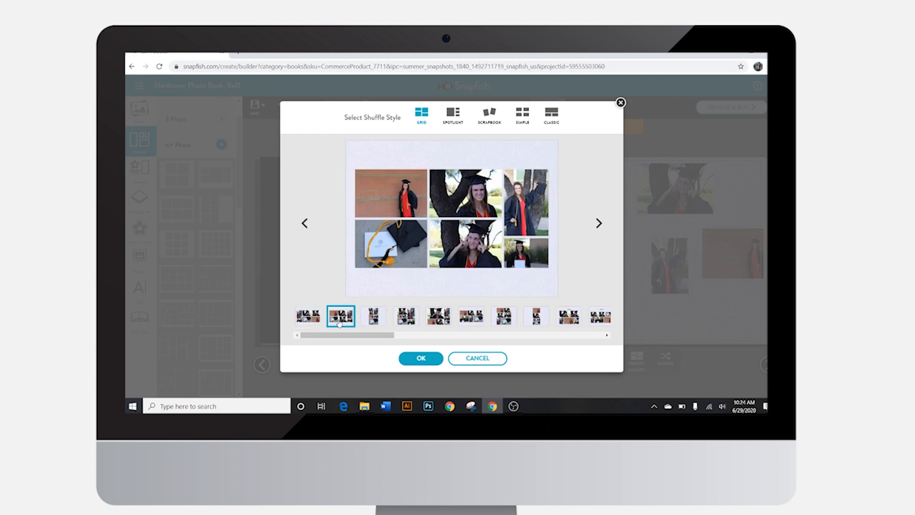
left_click(406, 320)
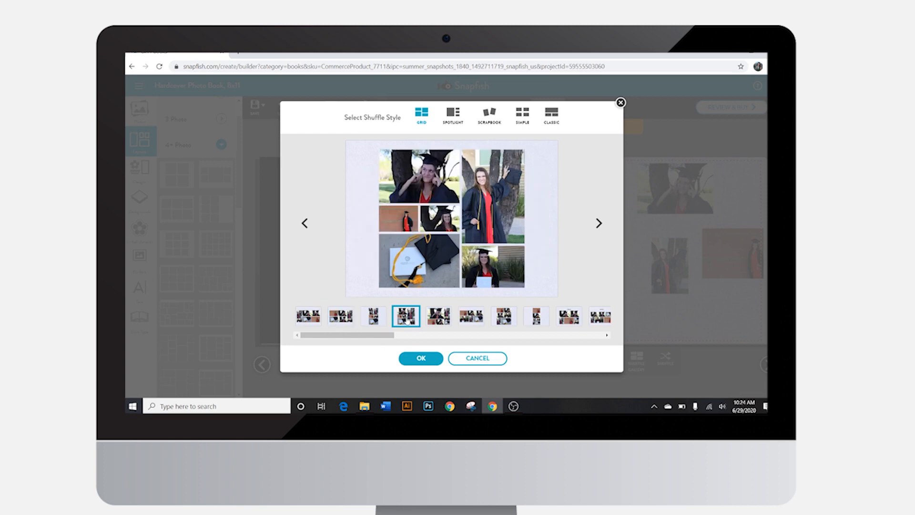
left_click(444, 322)
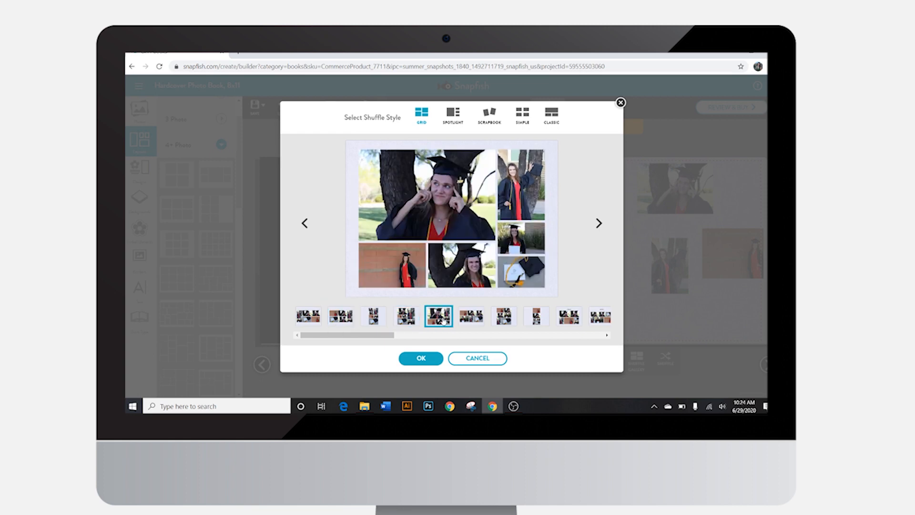
left_click(479, 319)
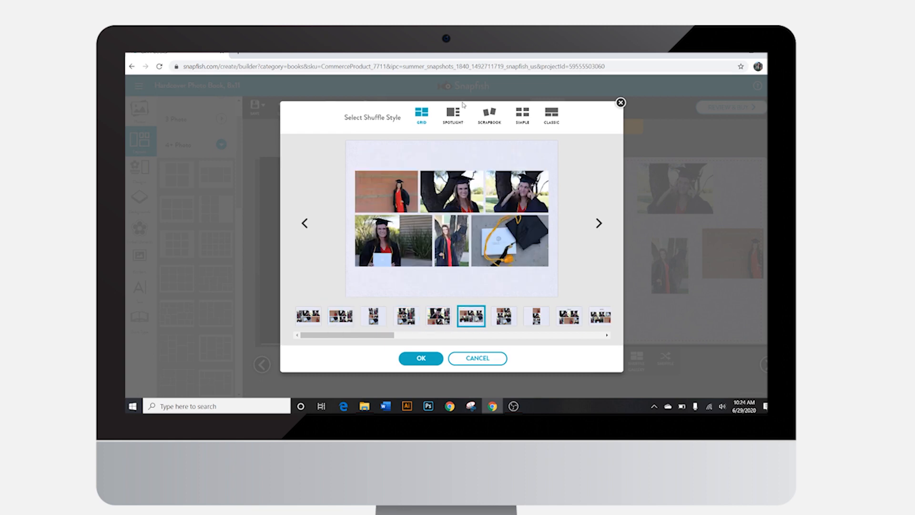
Step: Preview the Spotlight, Scrapbook, Simple and Classic shuffle styles, including two different Classic arrangements with framed photos
left_click(455, 121)
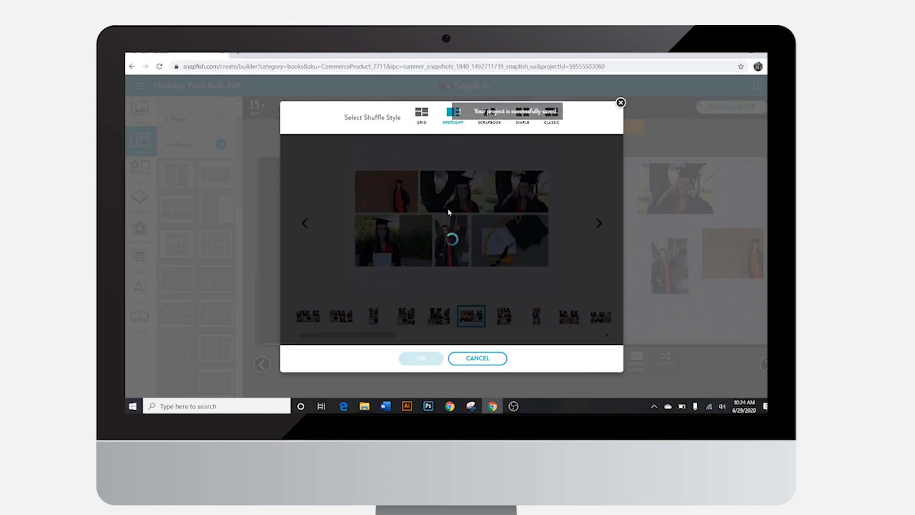
left_click(486, 121)
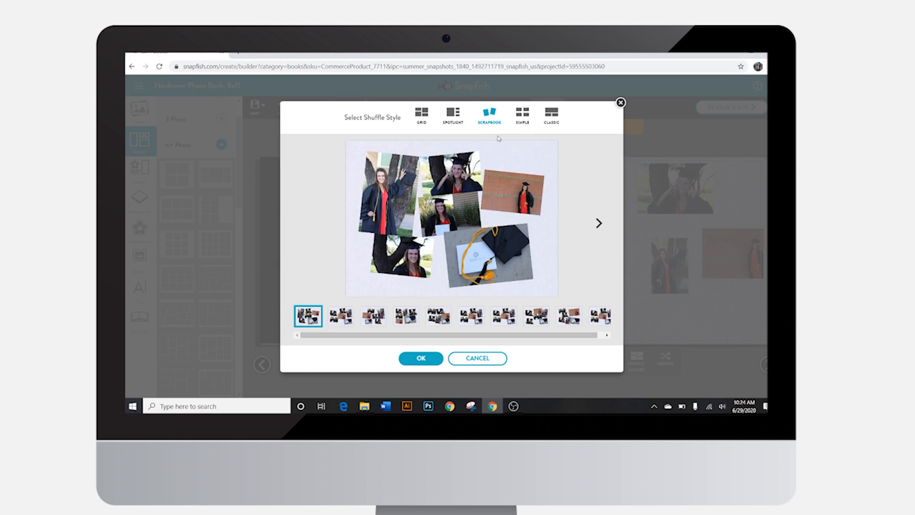
left_click(524, 120)
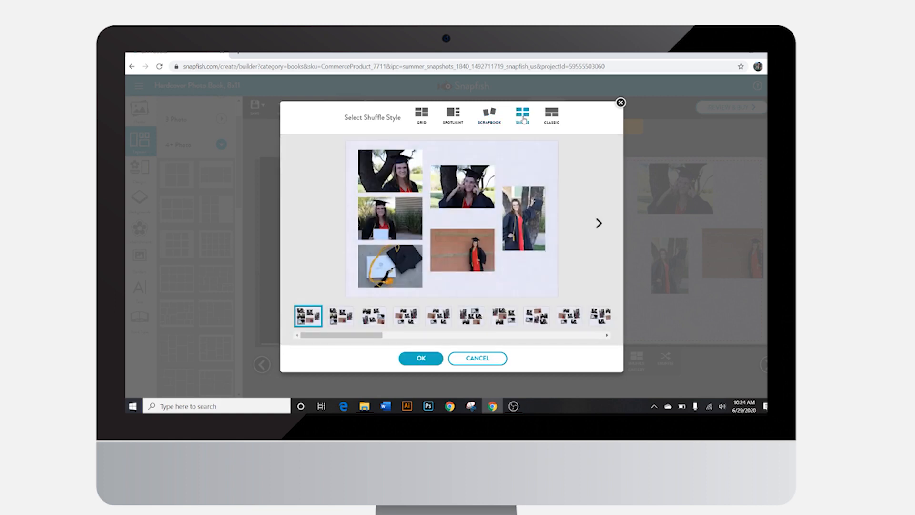
left_click(551, 120)
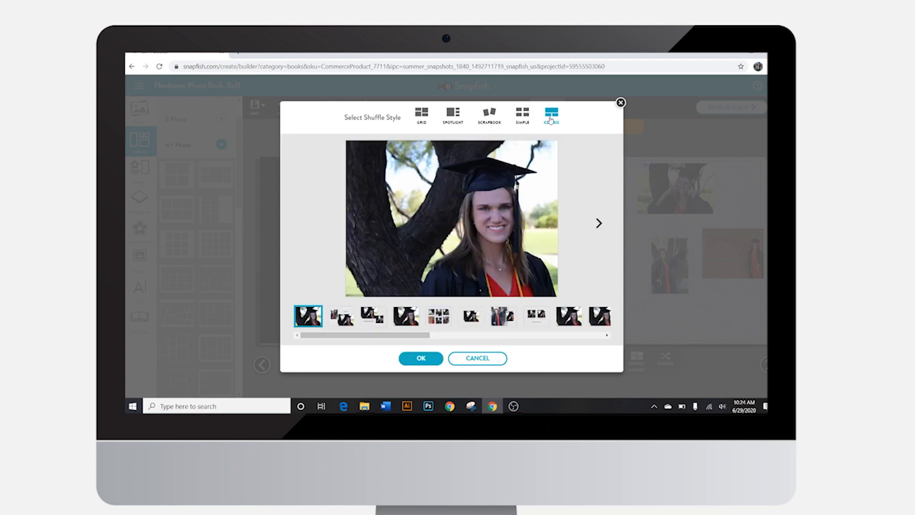
left_click(443, 319)
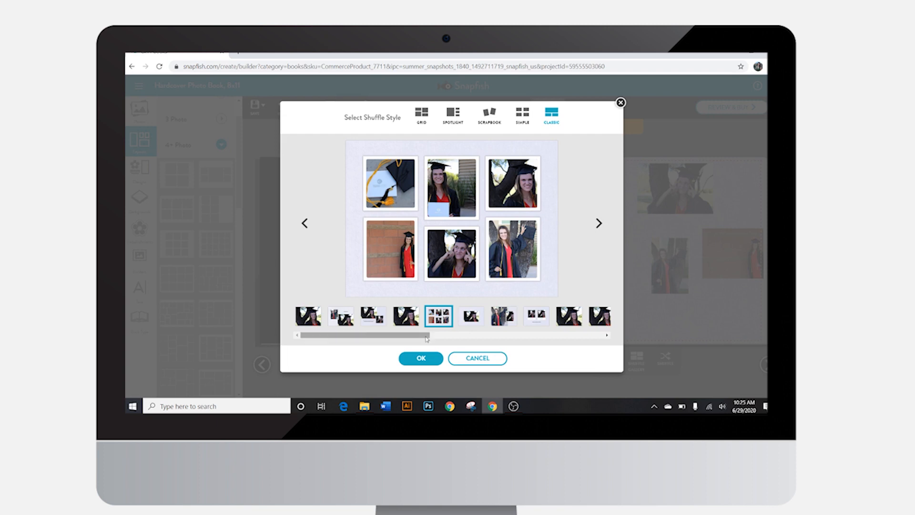
left_click_drag(428, 335, 546, 346)
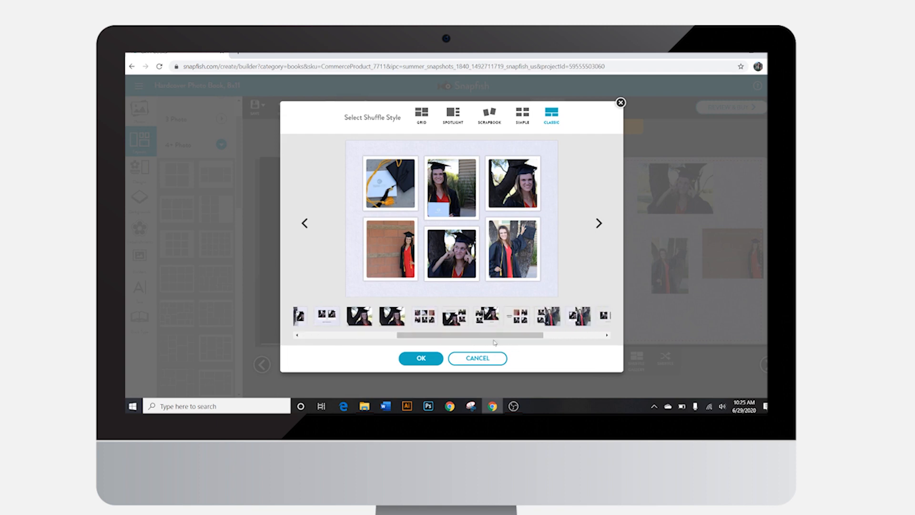
left_click(517, 316)
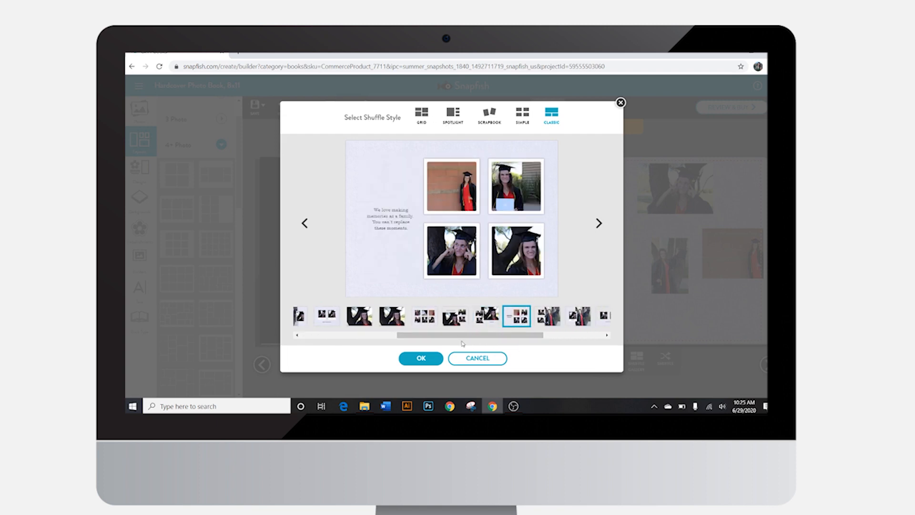
Step: Apply the fifth Grid shuffle arrangement to page 1, with one large photo surrounded by five smaller ones
left_click(420, 116)
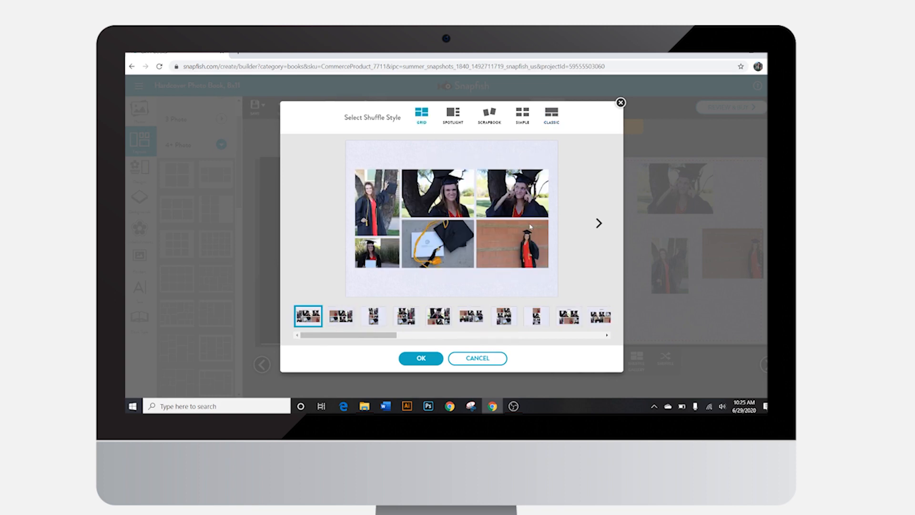
left_click(439, 316)
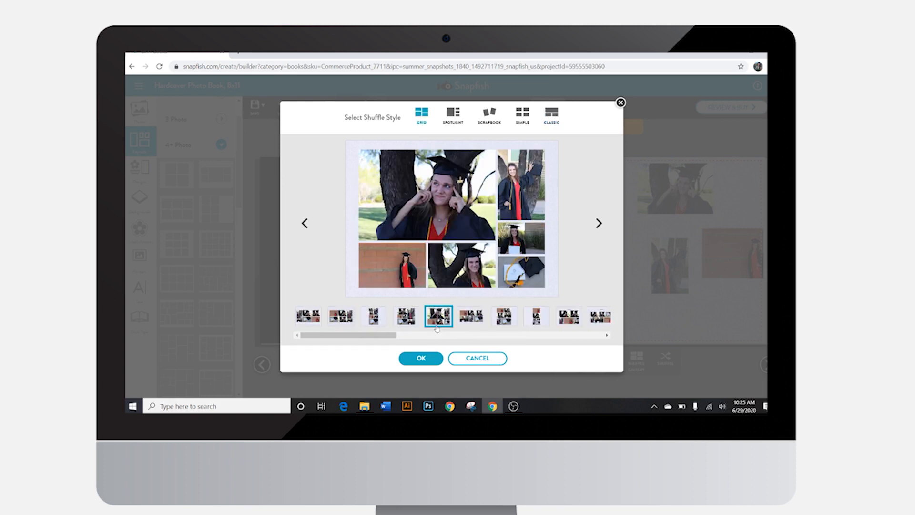
left_click(421, 357)
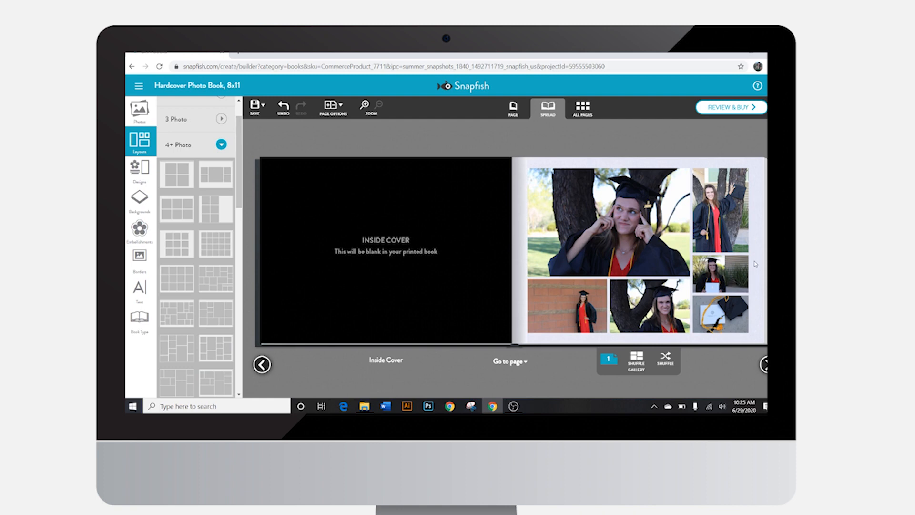
Step: Narrow the two photos below the large portrait from their left edges and shift the brick-wall photo right, opening a gap for text
left_click(567, 306)
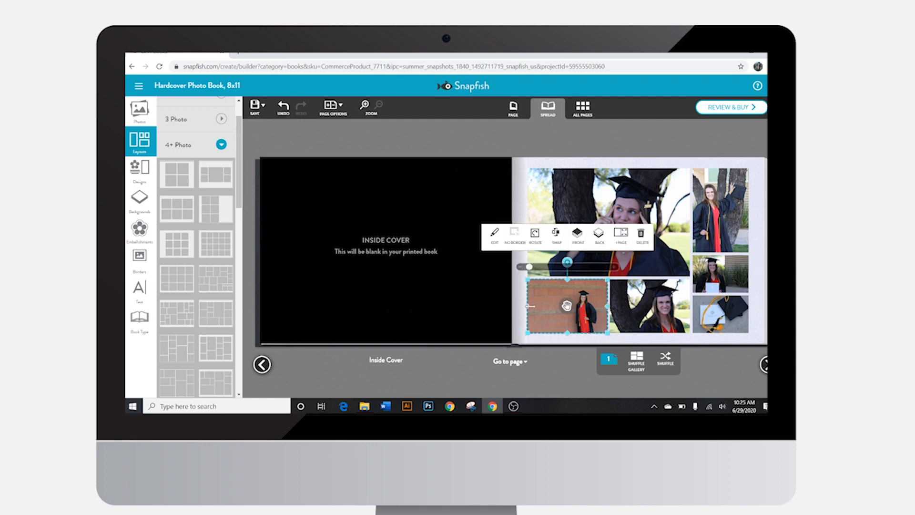
left_click_drag(531, 306, 558, 306)
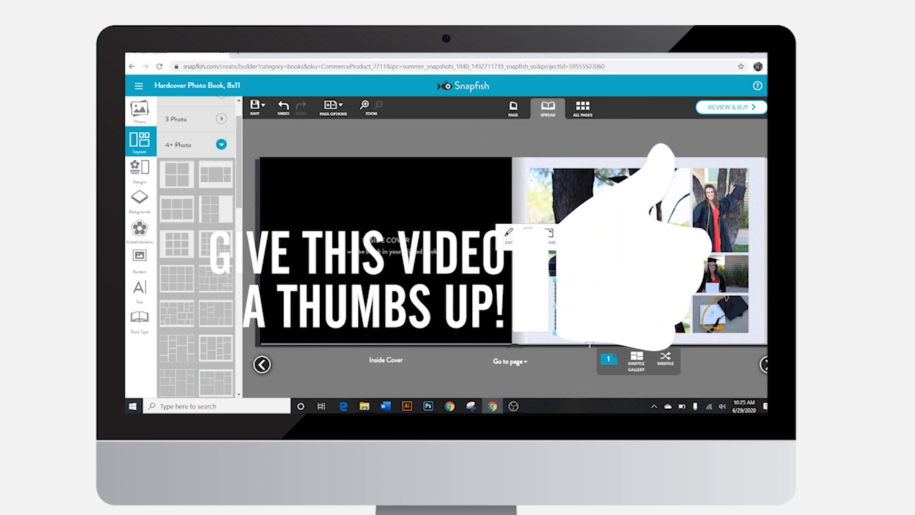
left_click(650, 305)
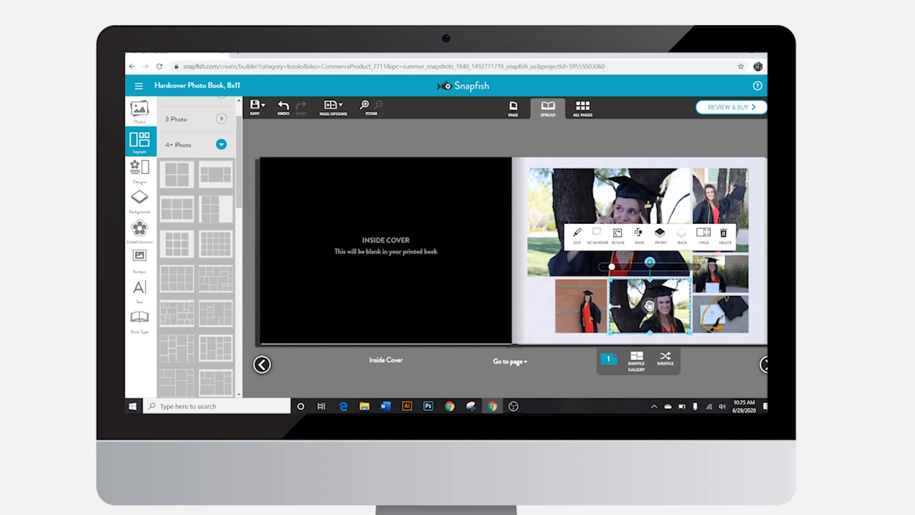
left_click_drag(616, 307, 673, 311)
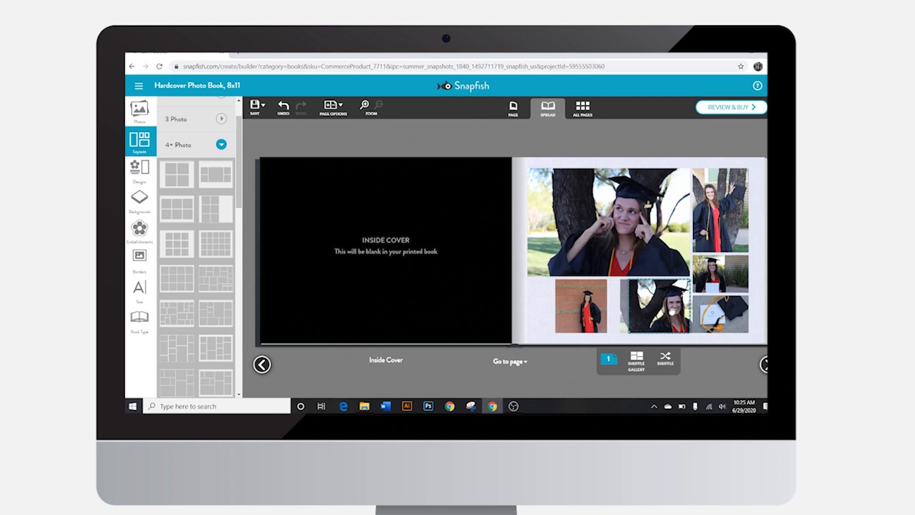
left_click(581, 305)
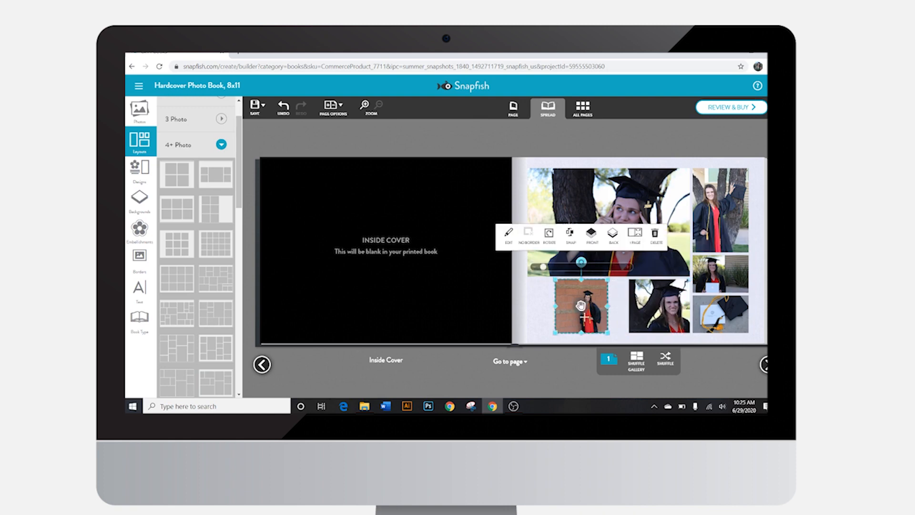
left_click_drag(585, 316, 602, 317)
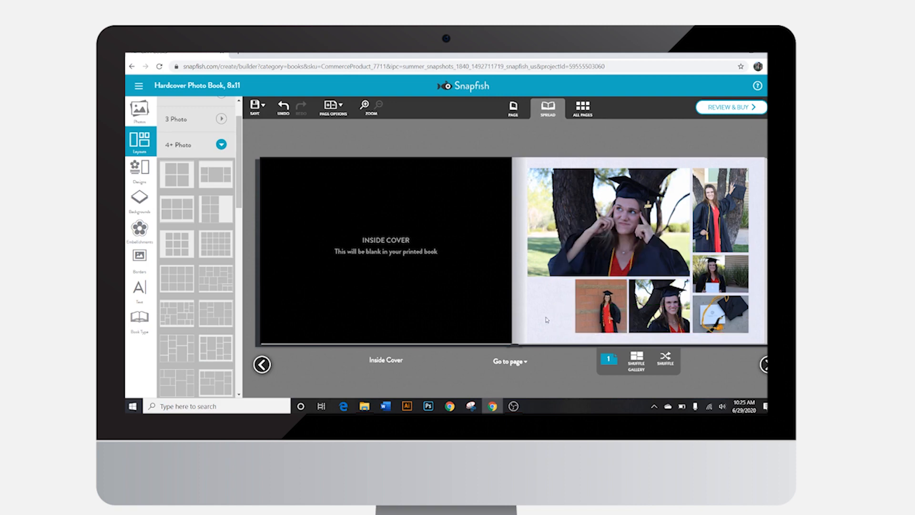
Step: Add the text "PVCC Virtual Grad 2020" in Brophy Script, fitted into the gap beside the brick-wall photo on page 1
left_click(137, 291)
left_click(191, 305)
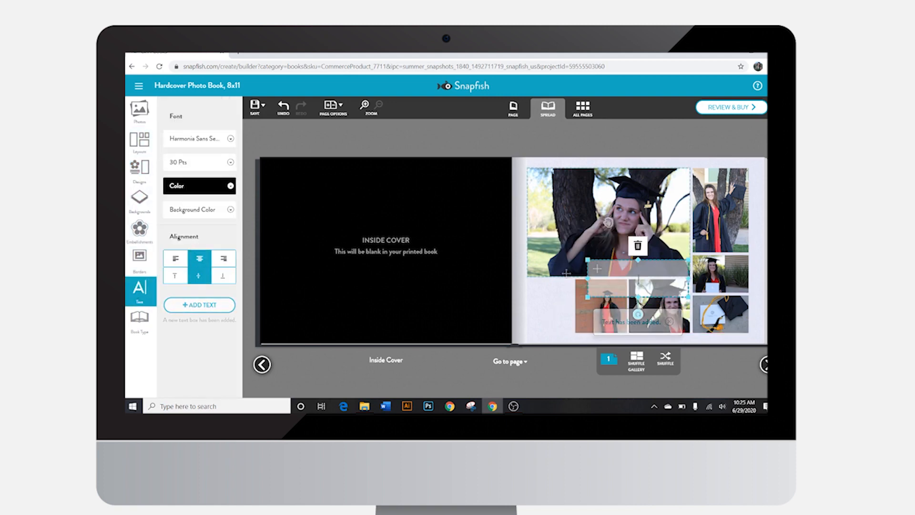
type("PVCC")
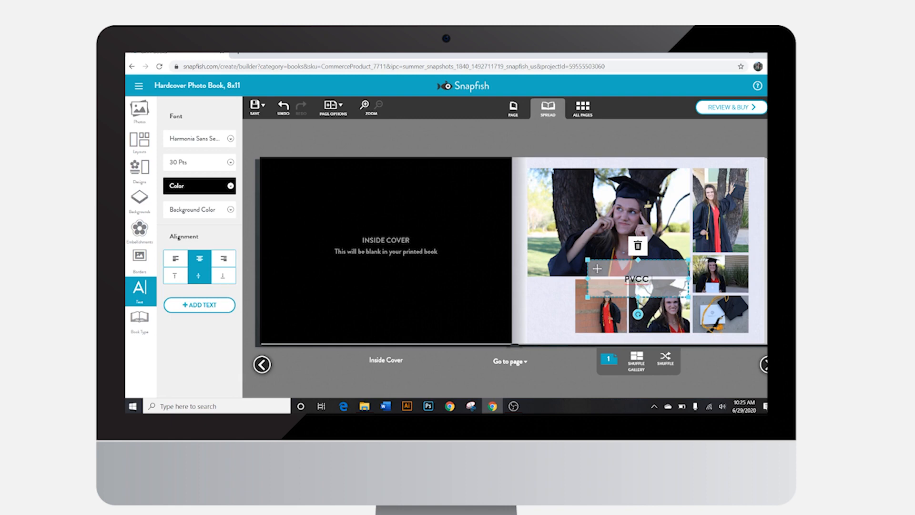
type(" Virtual Grad 2020")
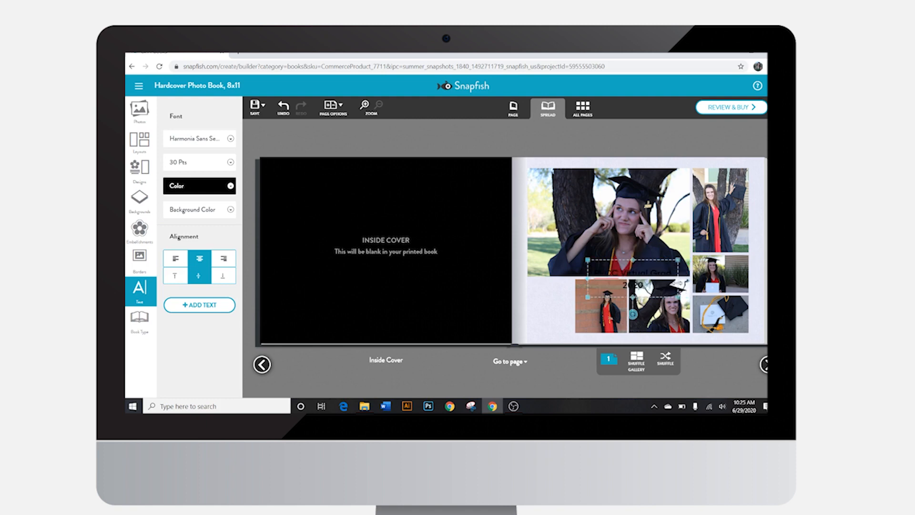
left_click_drag(689, 278, 546, 335)
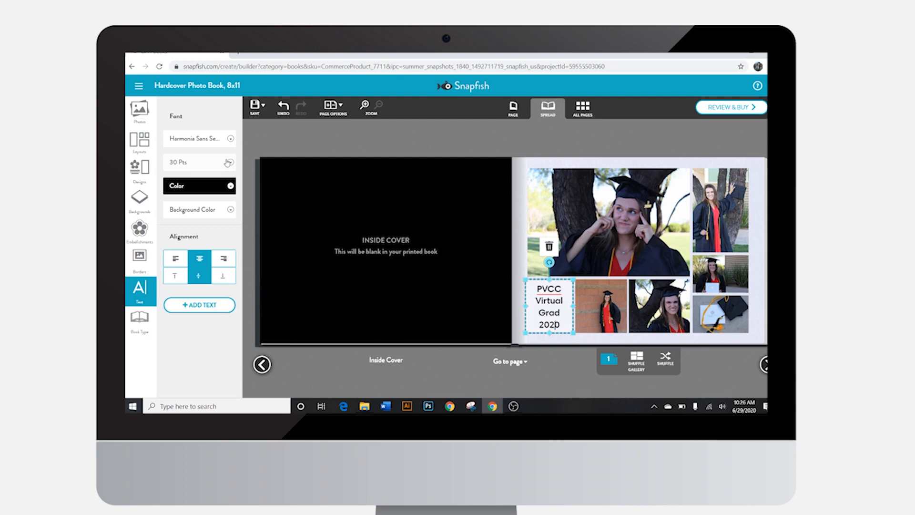
left_click(229, 139)
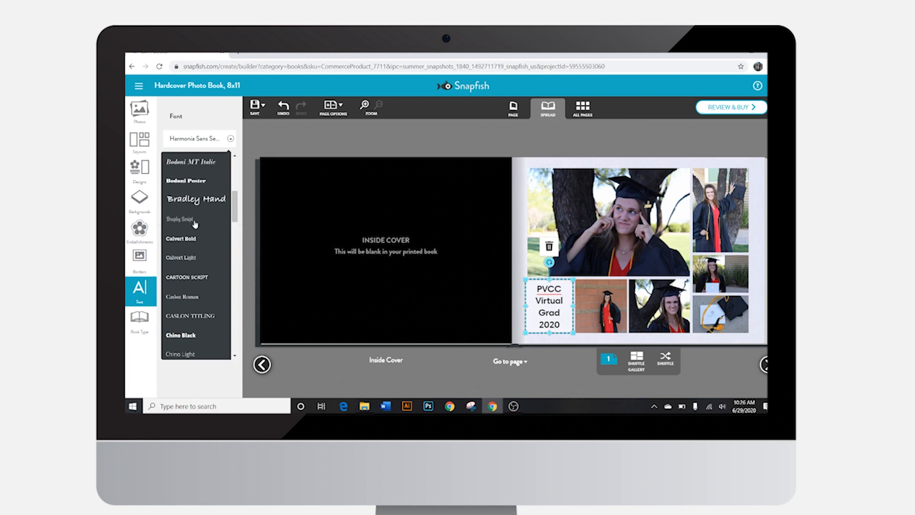
left_click(193, 221)
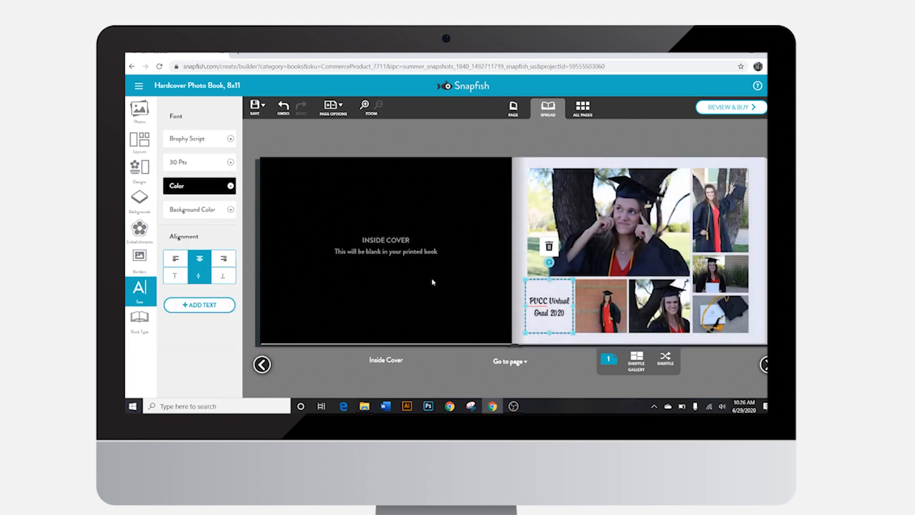
Step: Add a "May 2020" caption in Calvert Light at 15 pts, narrow it to fit beneath the graduation title and reposition the title above it
left_click(207, 211)
left_click(641, 286)
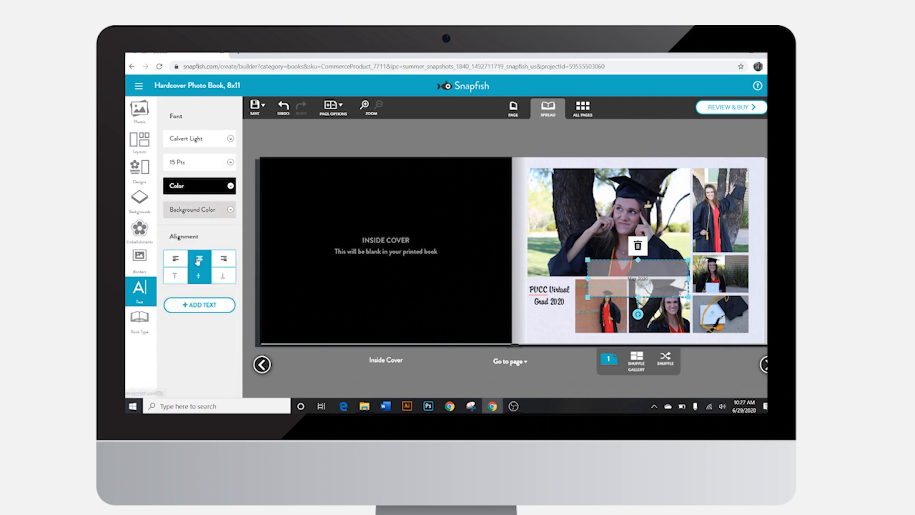
left_click_drag(659, 294, 541, 330)
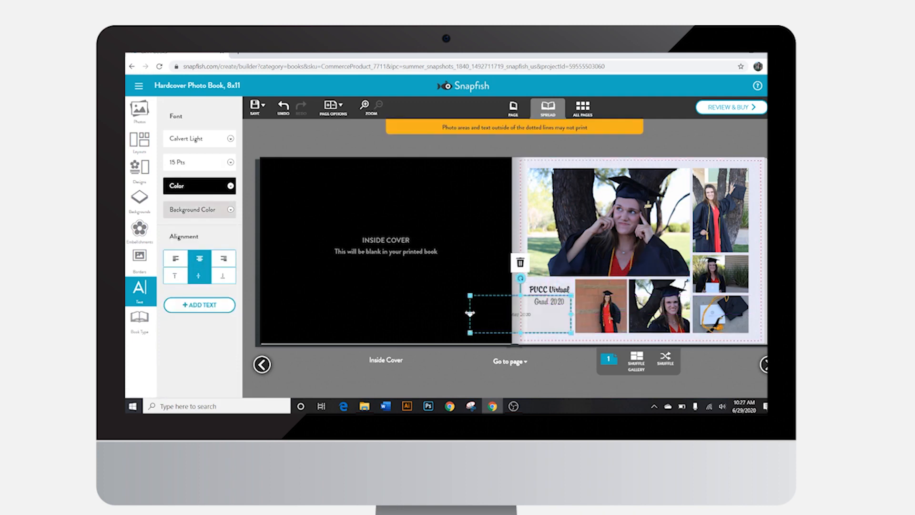
left_click_drag(470, 314, 560, 320)
left_click(561, 308)
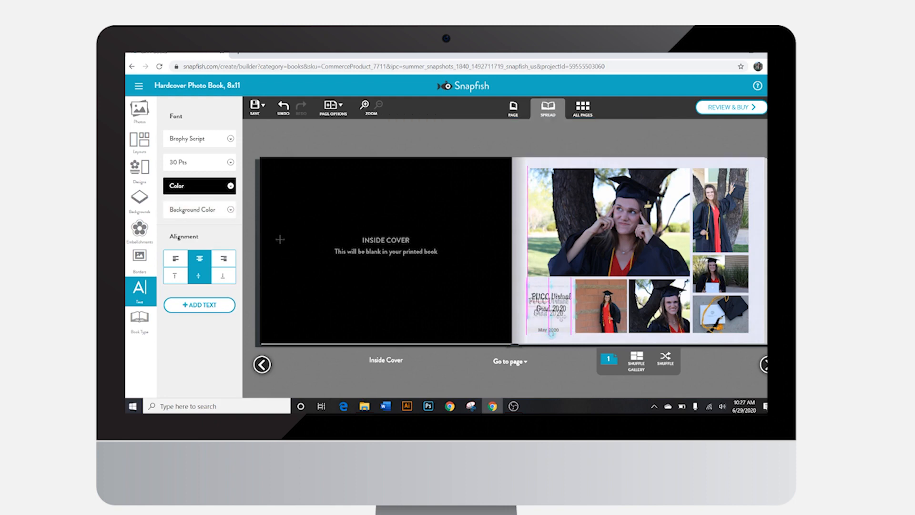
Step: Browse the Graduation embellishments in the School category
left_click(127, 237)
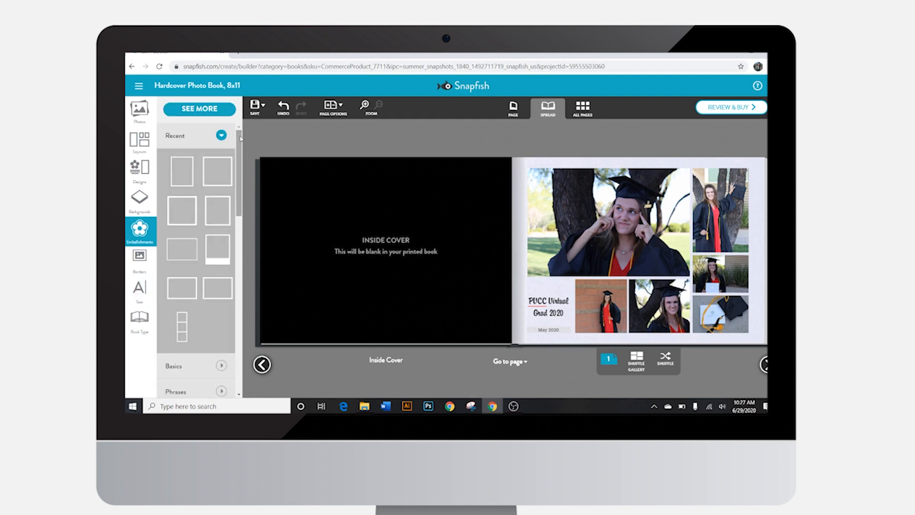
left_click_drag(242, 143, 250, 286)
left_click(221, 246)
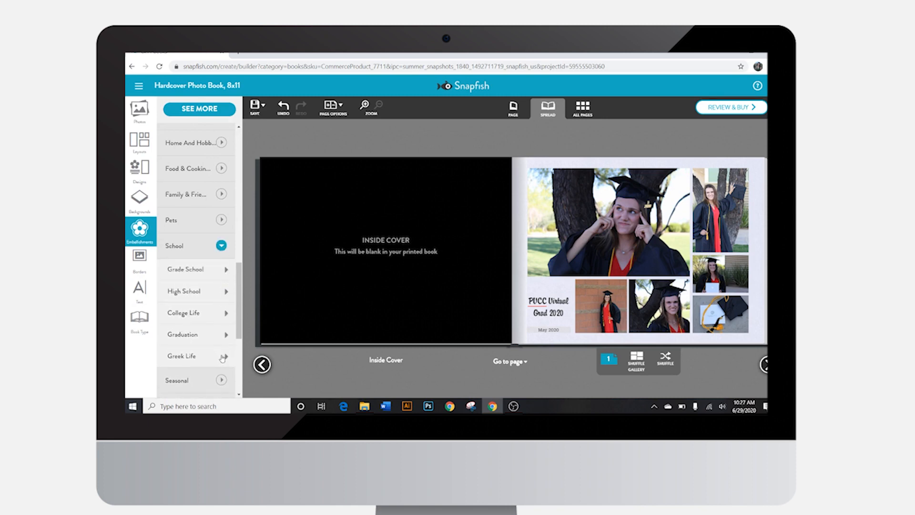
left_click(226, 336)
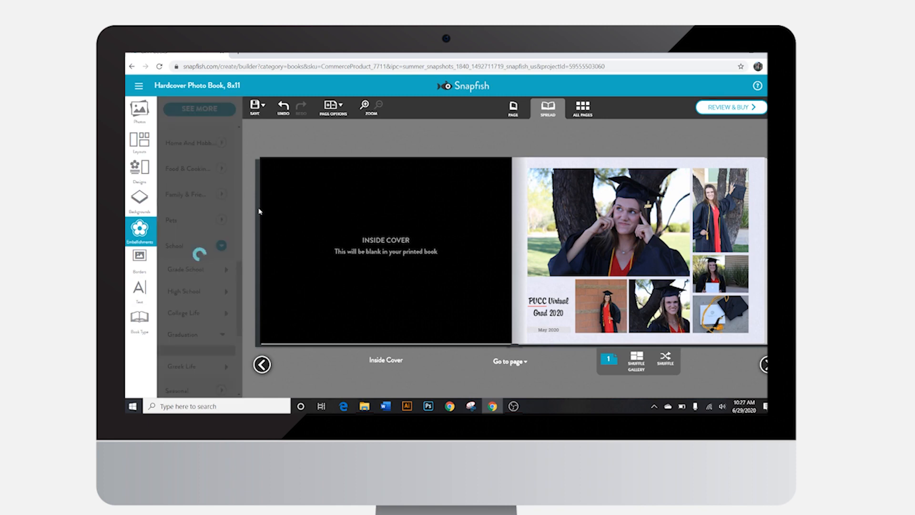
scroll(239, 160, "down", 5)
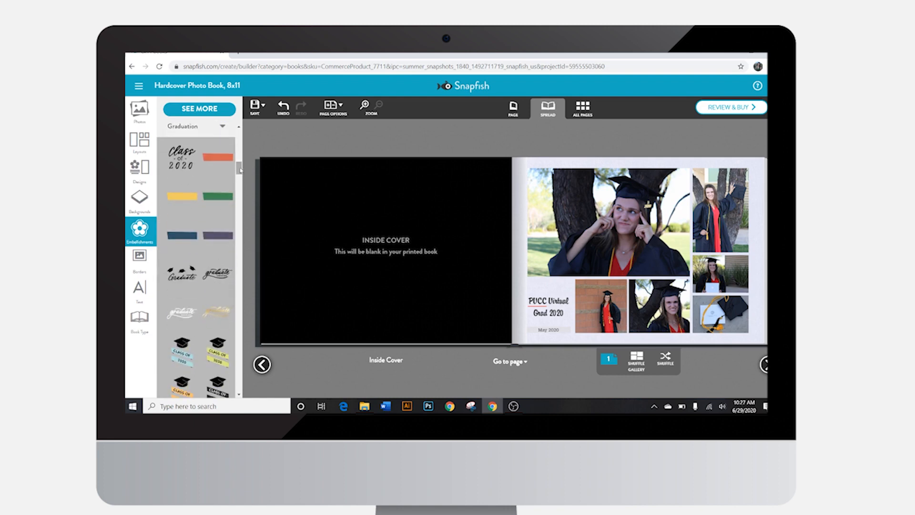
left_click_drag(239, 169, 242, 186)
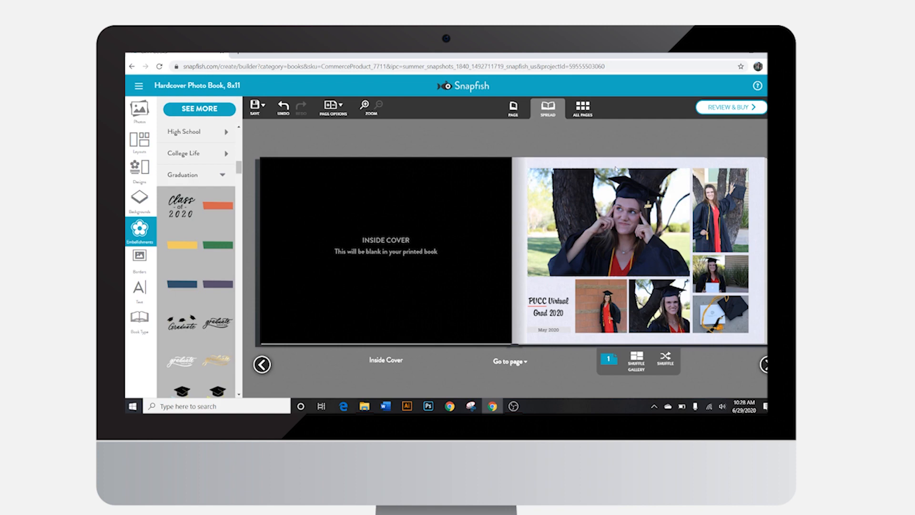
Step: Look through the Colors backgrounds and the Travel category's It's A Shore set, and preview its teal wave pattern
left_click(142, 203)
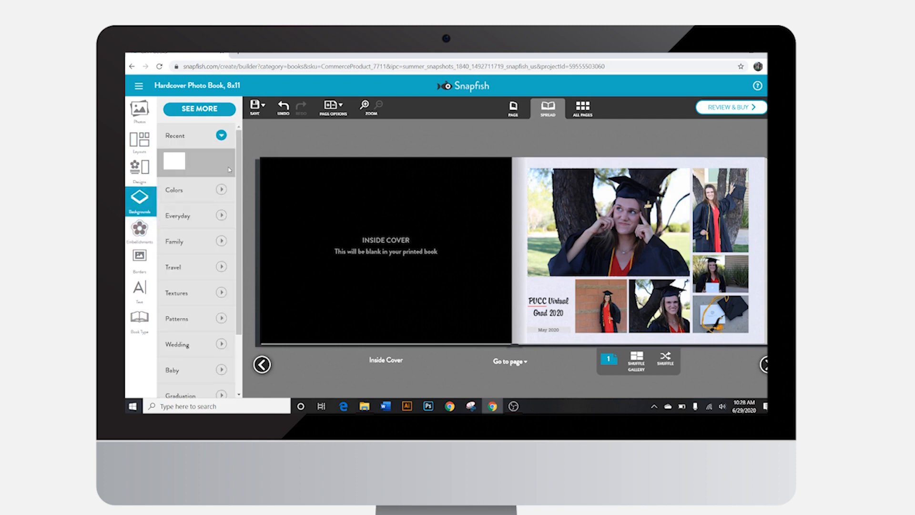
left_click(221, 189)
scroll(239, 284, "down", 10)
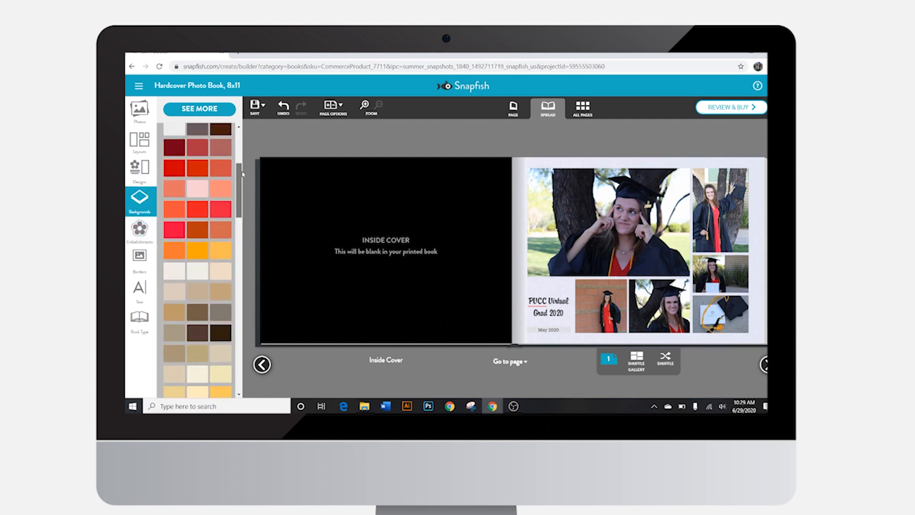
scroll(239, 284, "down", 8)
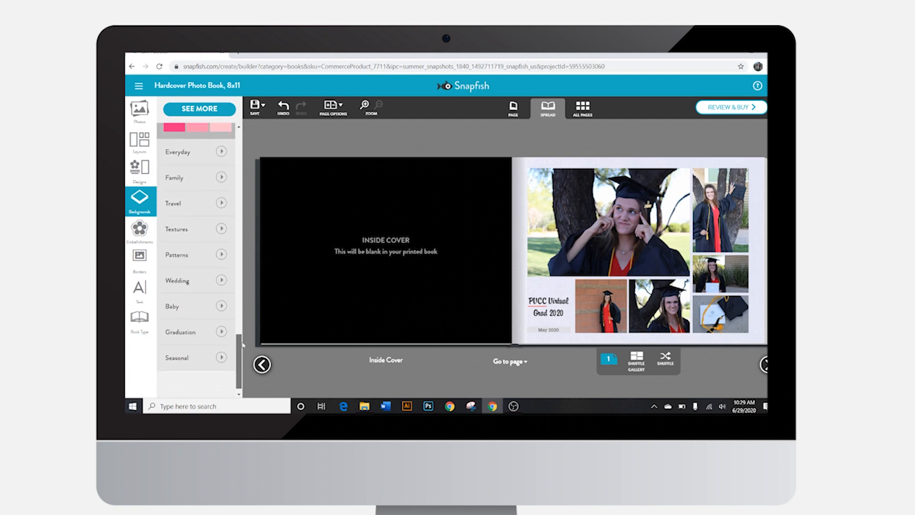
left_click(221, 203)
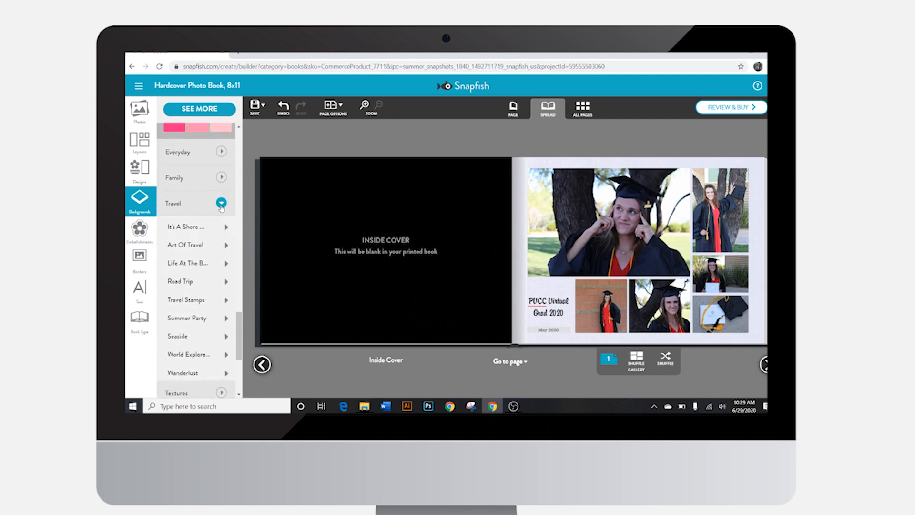
left_click(227, 227)
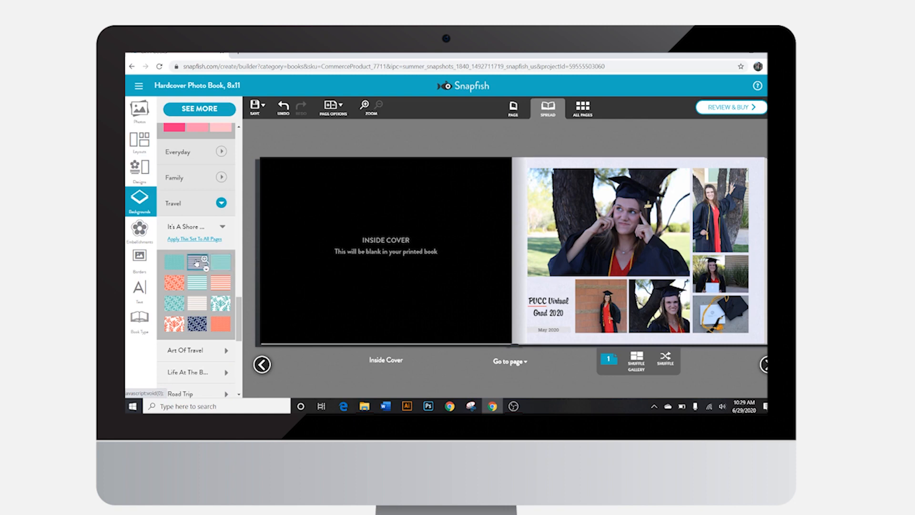
left_click(228, 260)
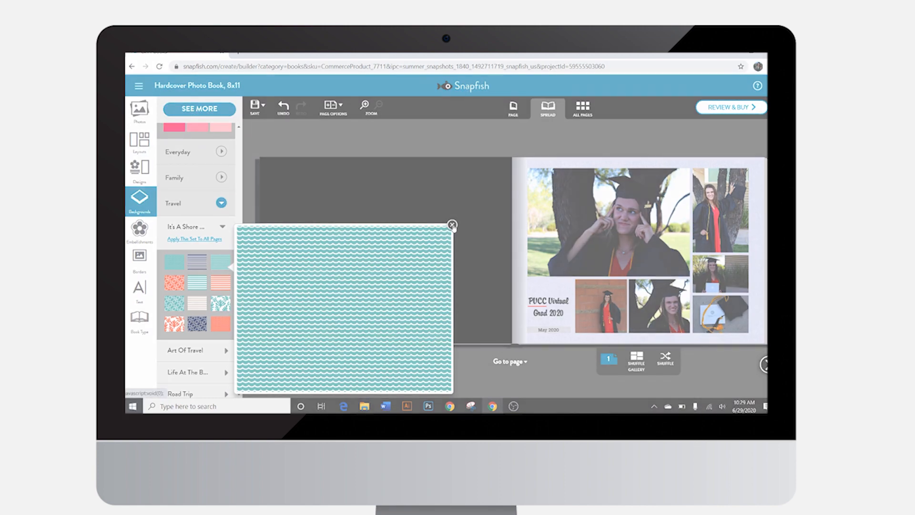
left_click(452, 226)
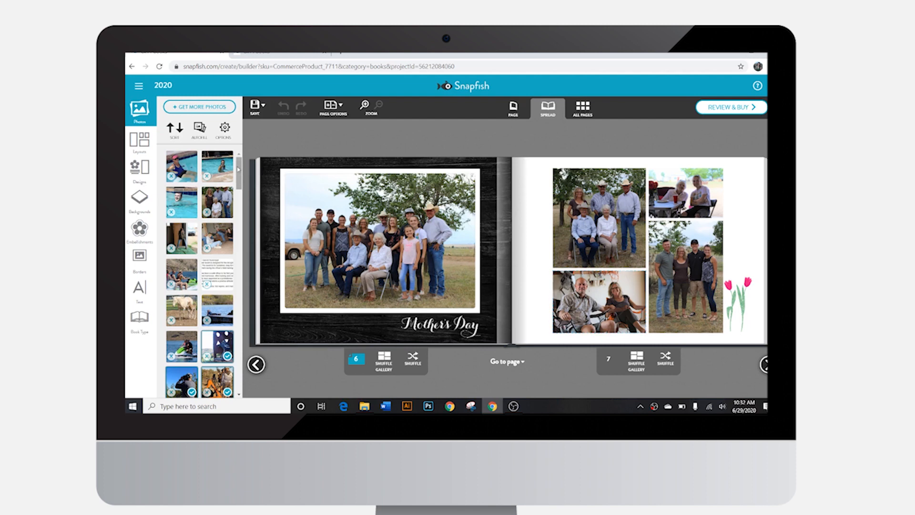
Step: In the 2020 photo book, preview two of the water-tubing photos and look over the overview of all pages
left_click_drag(239, 169, 247, 337)
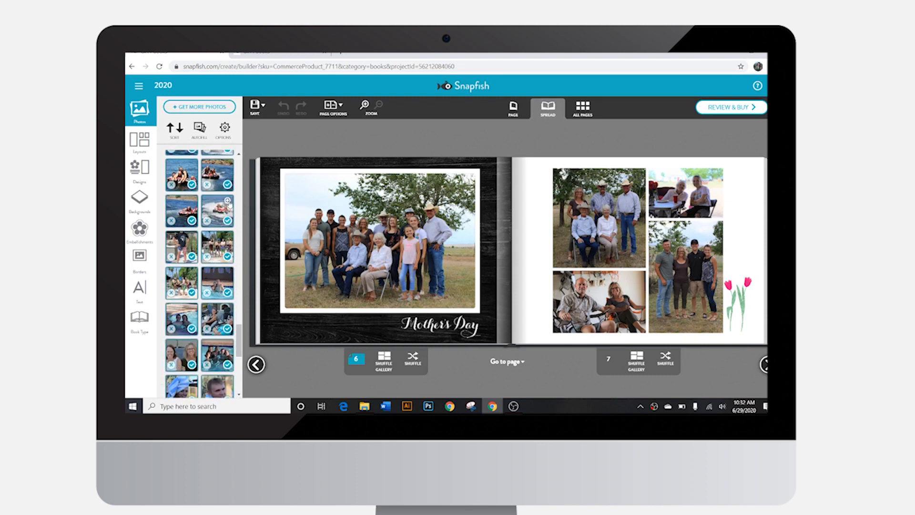
left_click(228, 201)
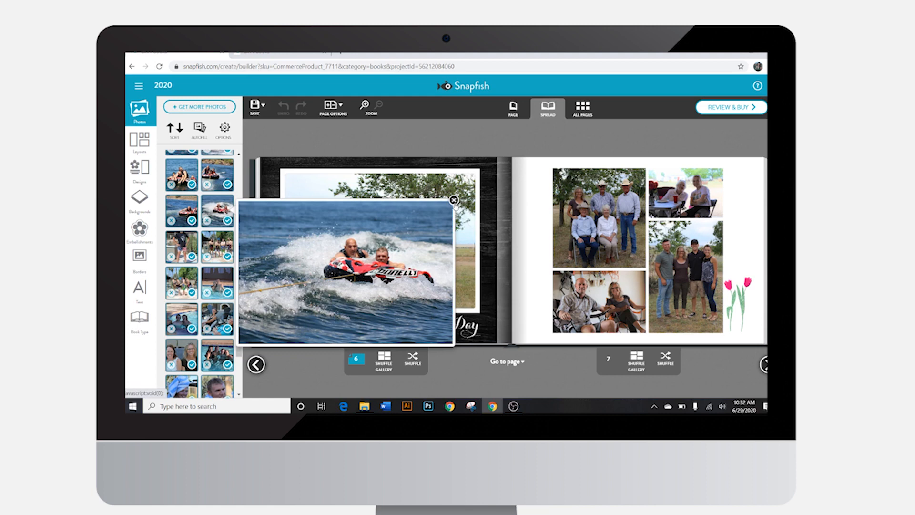
left_click(454, 199)
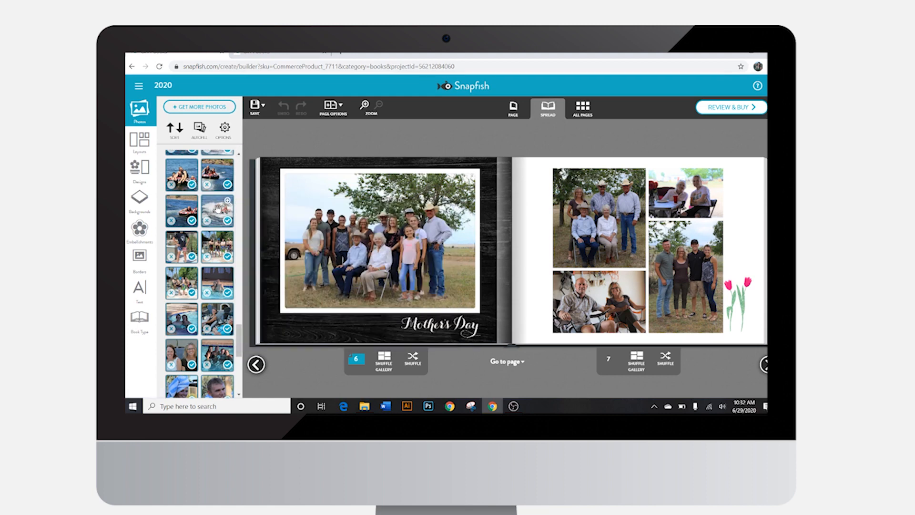
left_click(239, 154)
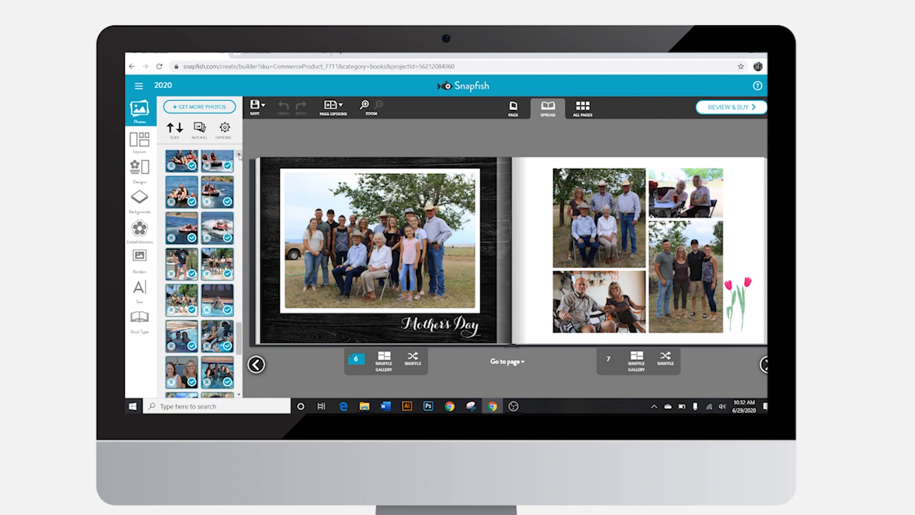
left_click(218, 190)
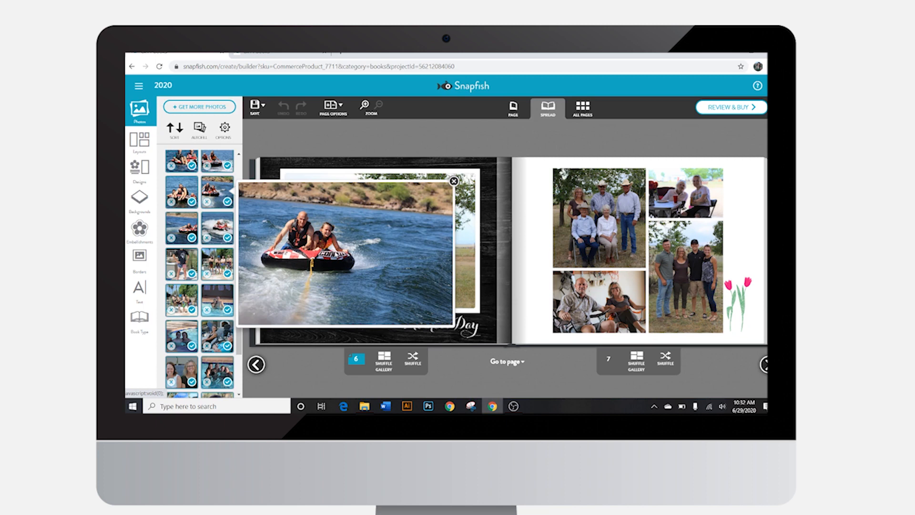
left_click(454, 181)
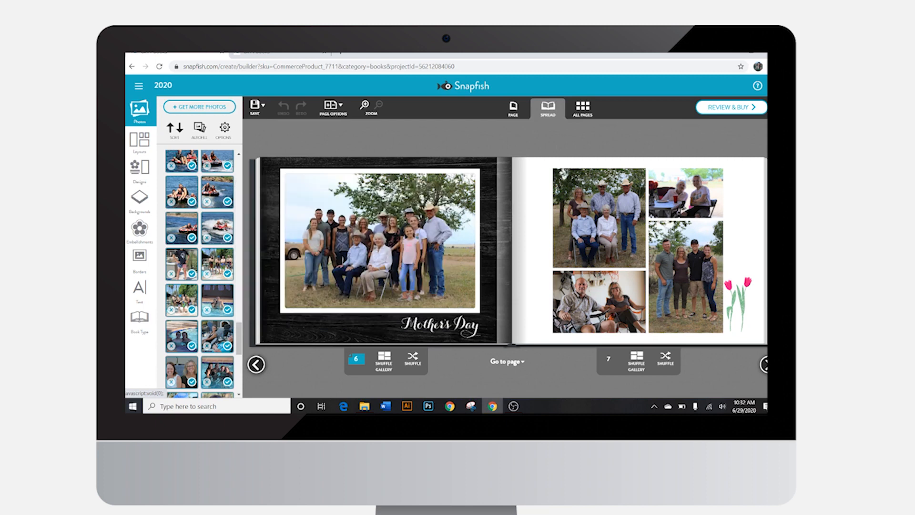
left_click(182, 192)
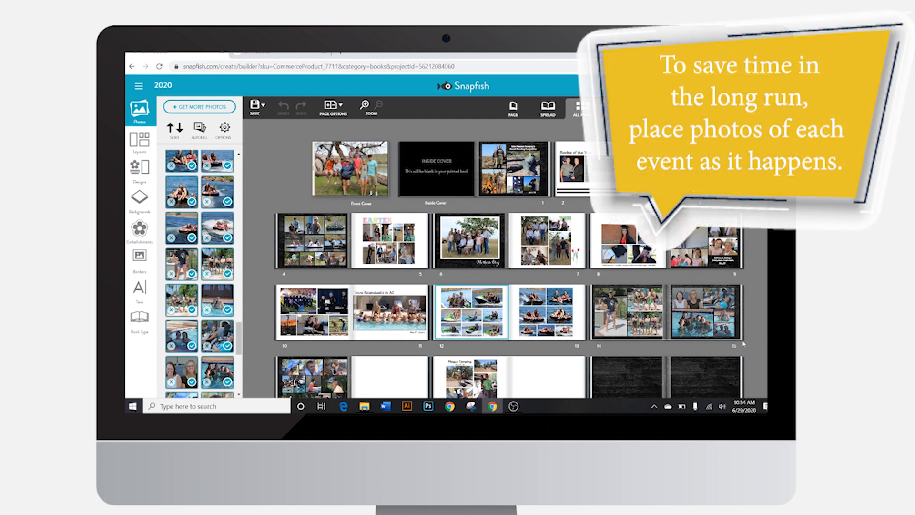
scroll(743, 343, "down", 2)
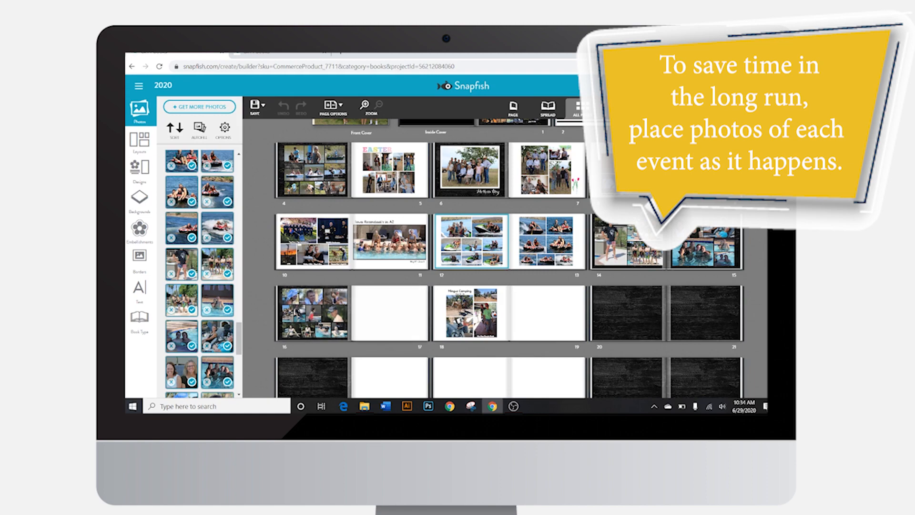
Step: View the jet-ski and water-tubing spread on pages 12 and 13 up close, and look over the 2020 book's overview of all pages
double_click(468, 236)
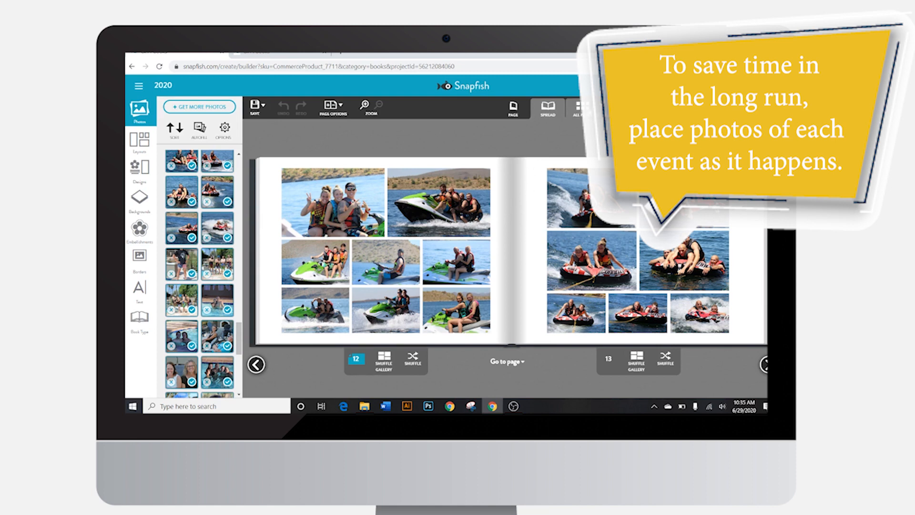
left_click(583, 109)
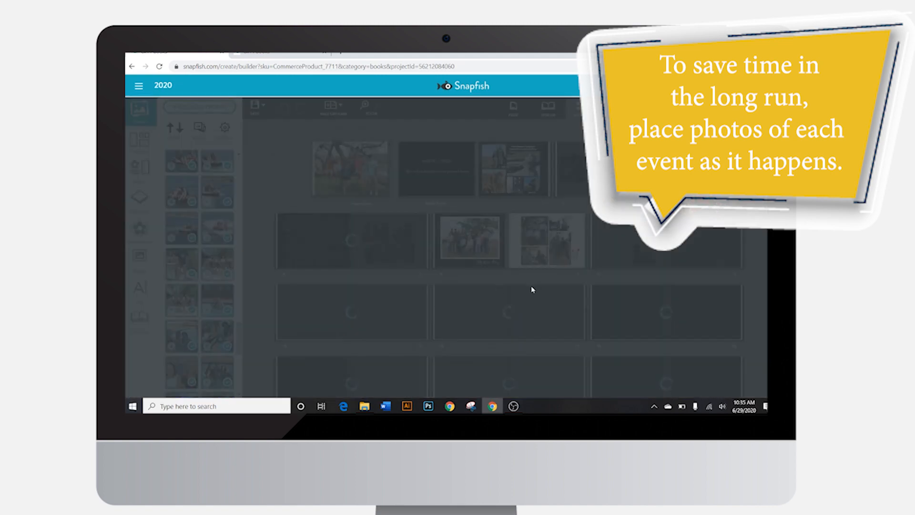
scroll(477, 337, "down", 1)
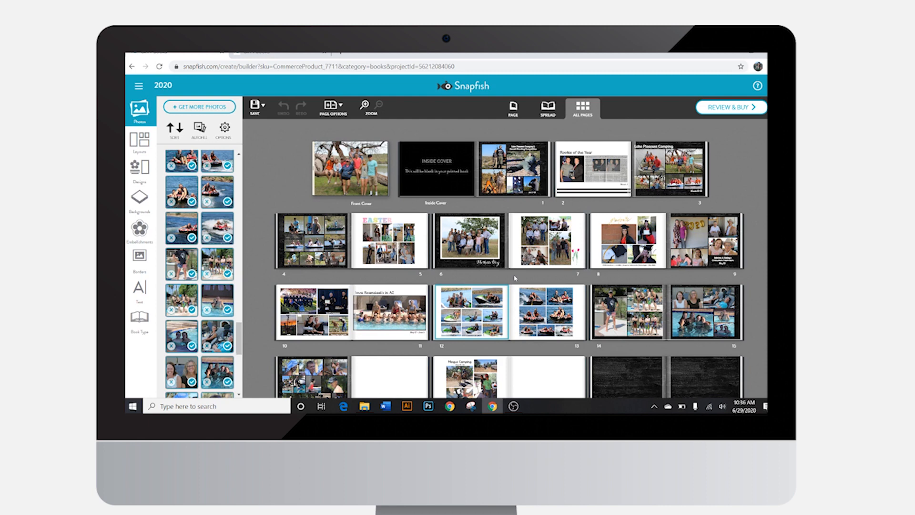
scroll(515, 278, "down", 1)
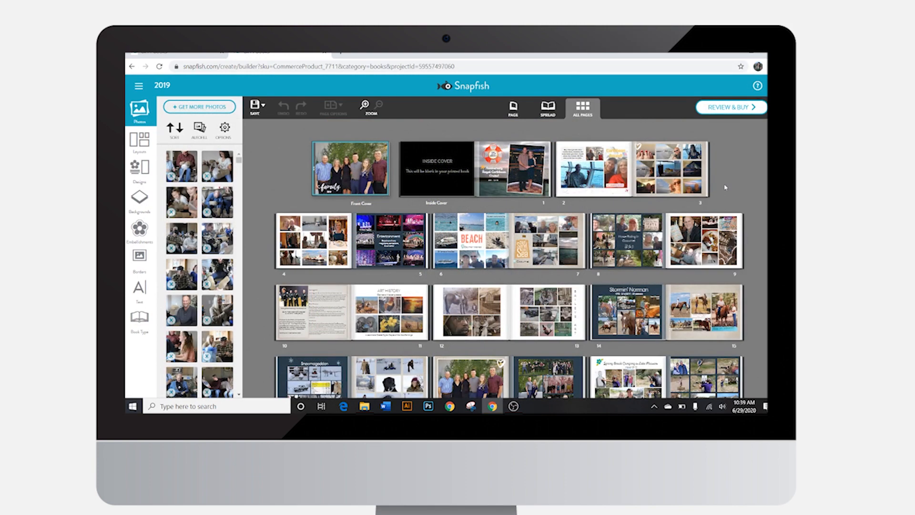
Step: Look through the overview of all pages in the 2019 photo book as far as the back cover
scroll(726, 188, "down", 20)
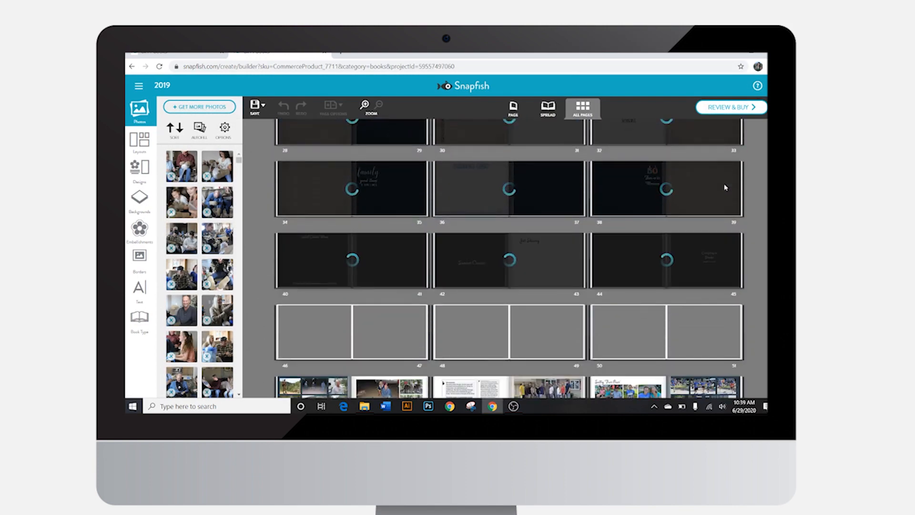
scroll(624, 307, "down", 10)
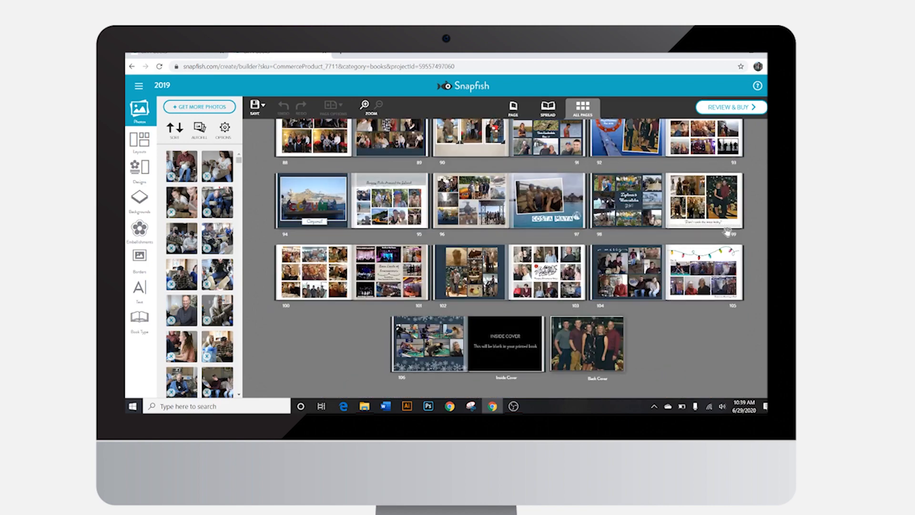